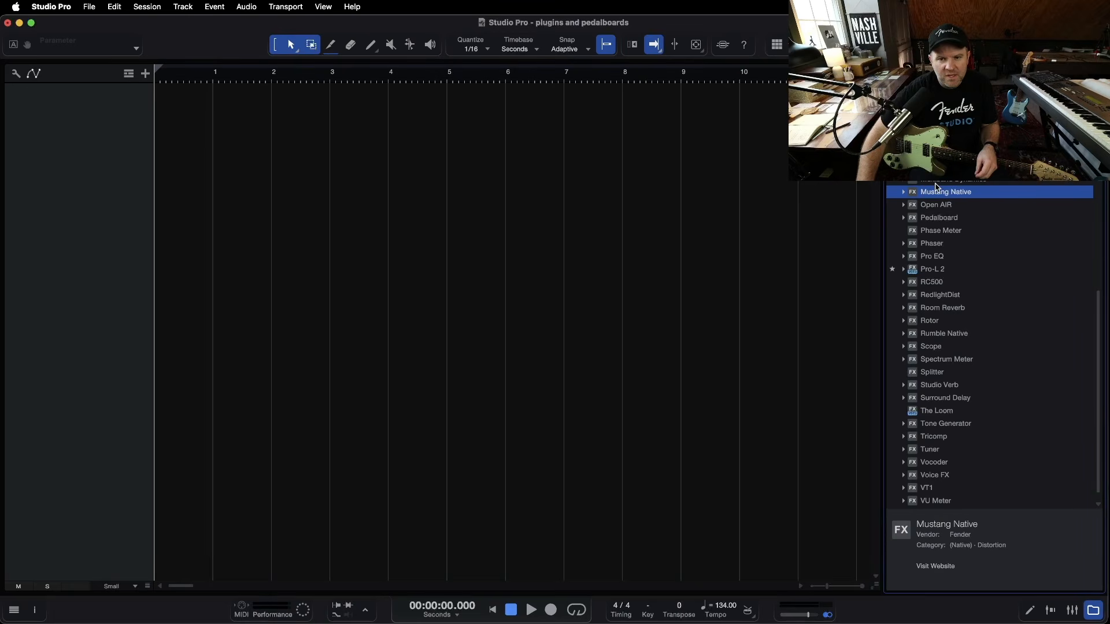
Create an audio track with Mustang Native inserted and show the console enlarged with the channel's input and output assignments.
left_click_drag(946, 191, 285, 229)
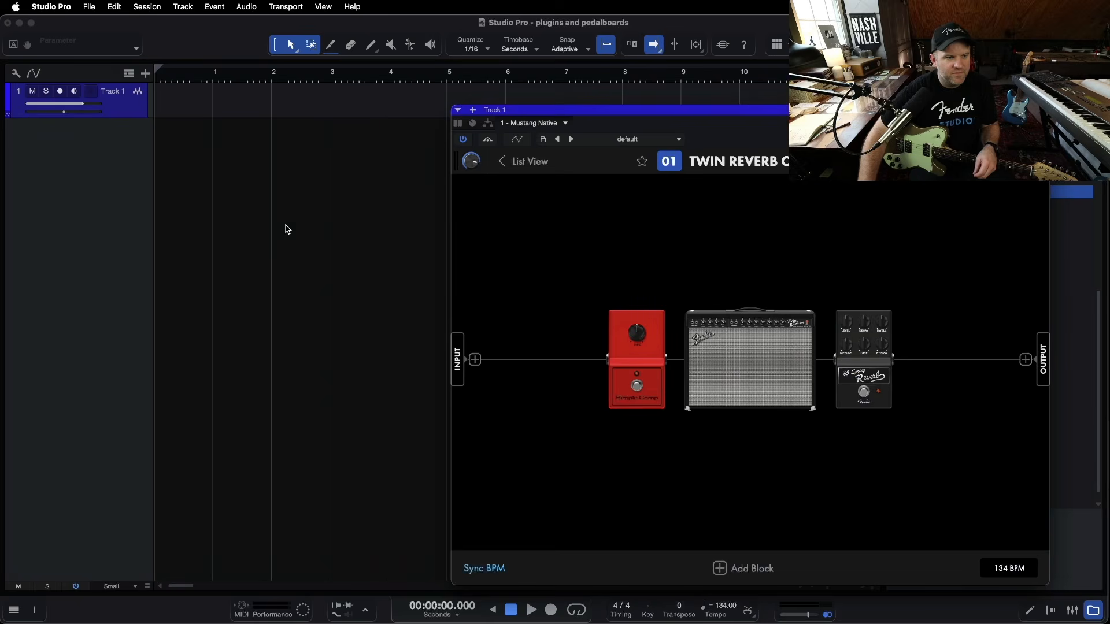
left_click(118, 111)
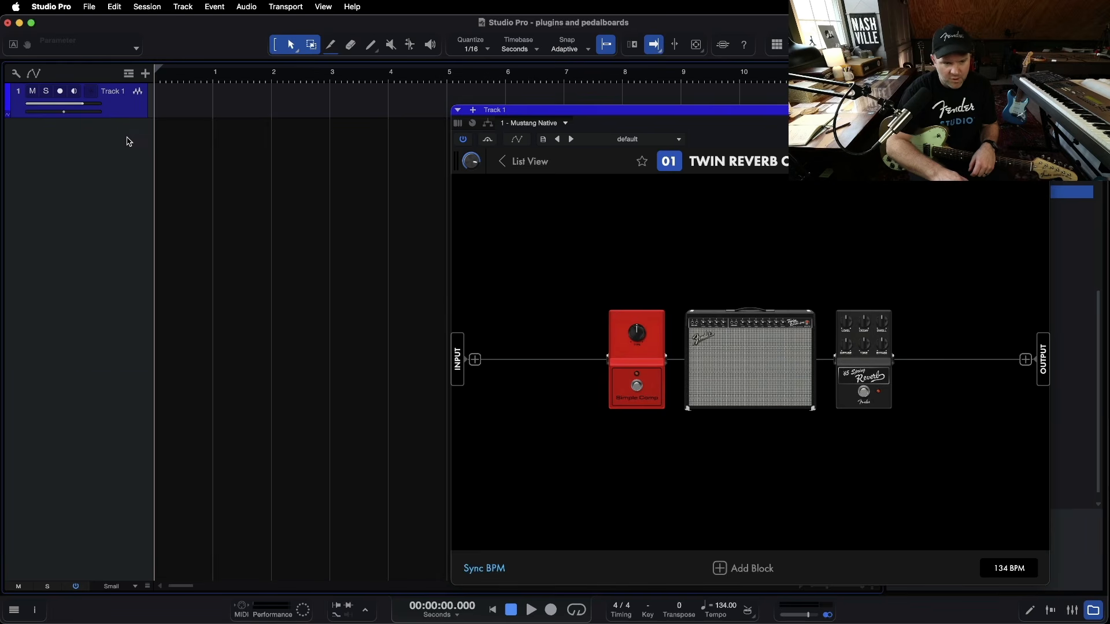
key("F3")
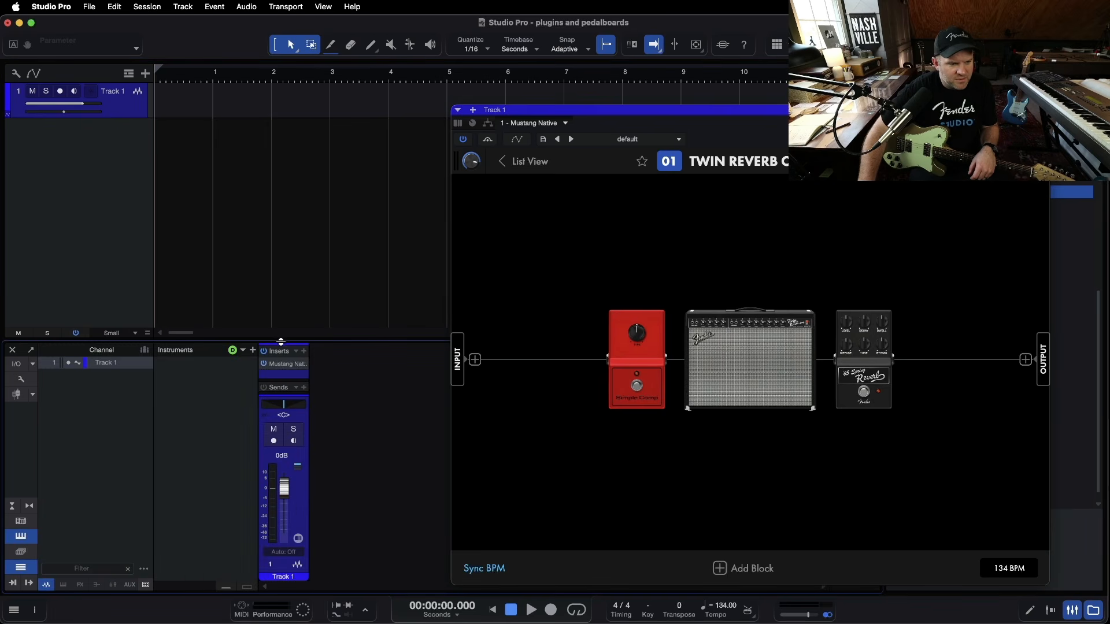
left_click_drag(282, 339, 281, 234)
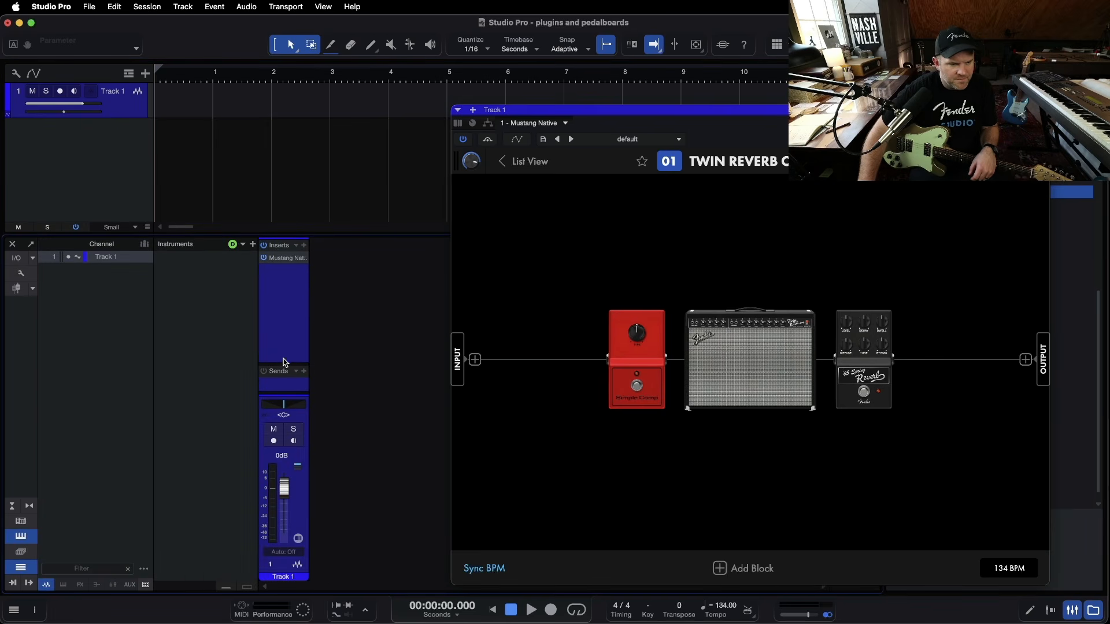
left_click_drag(282, 396, 283, 337)
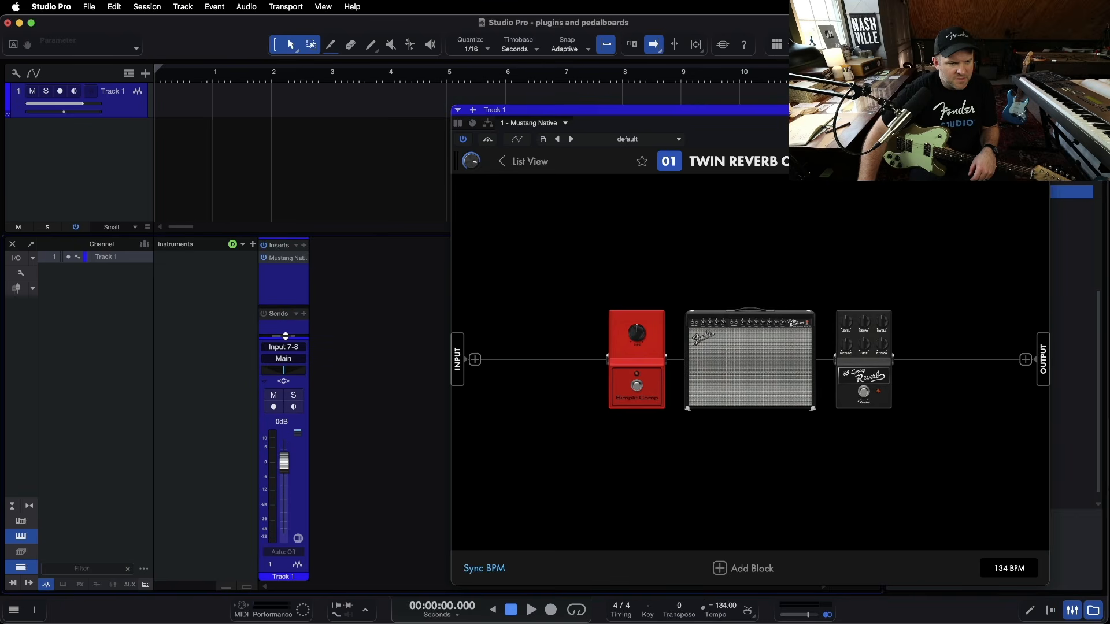
Set Track 1's input to Input 1 and enable its record arm and input monitoring.
left_click(287, 349)
left_click(325, 375)
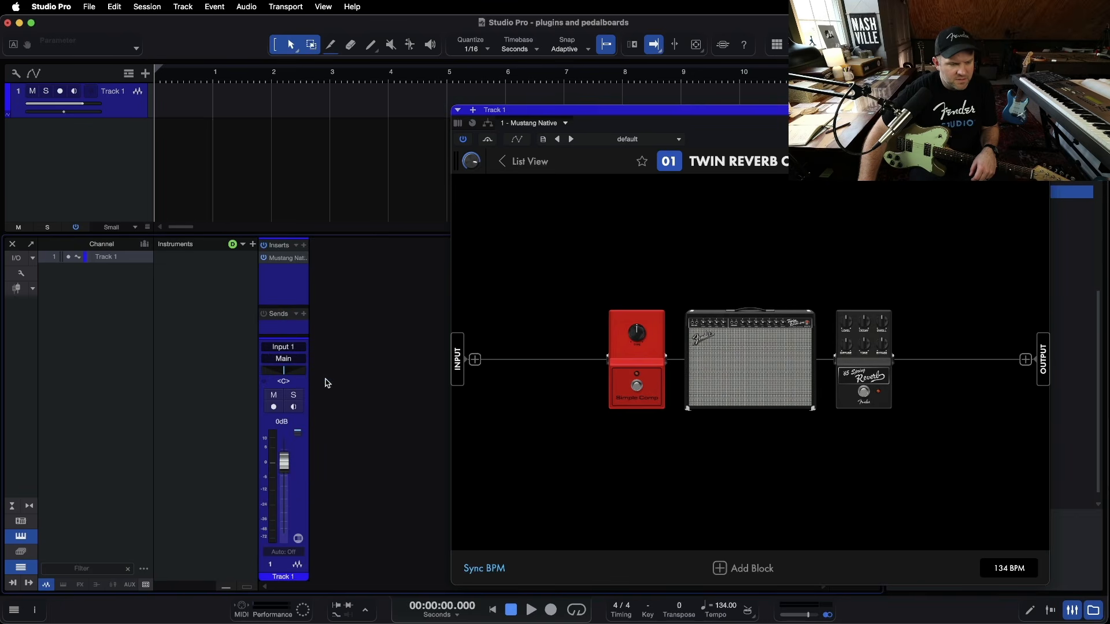
left_click(274, 407)
left_click(293, 407)
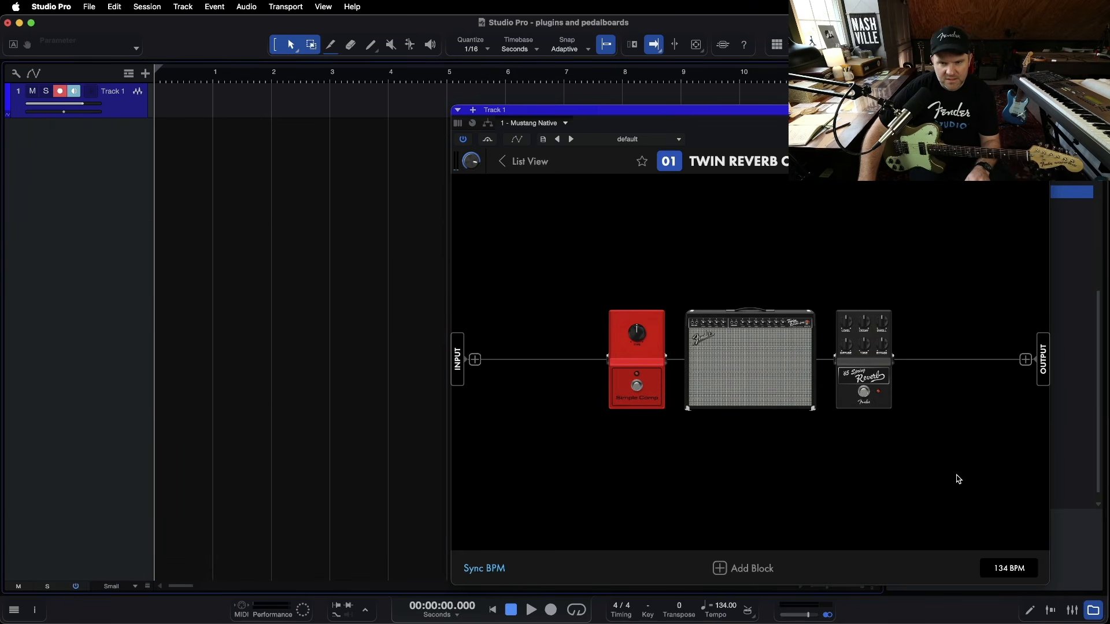
Close the plug-in window and enable direct monitoring on the Main output channel.
left_click(1042, 110)
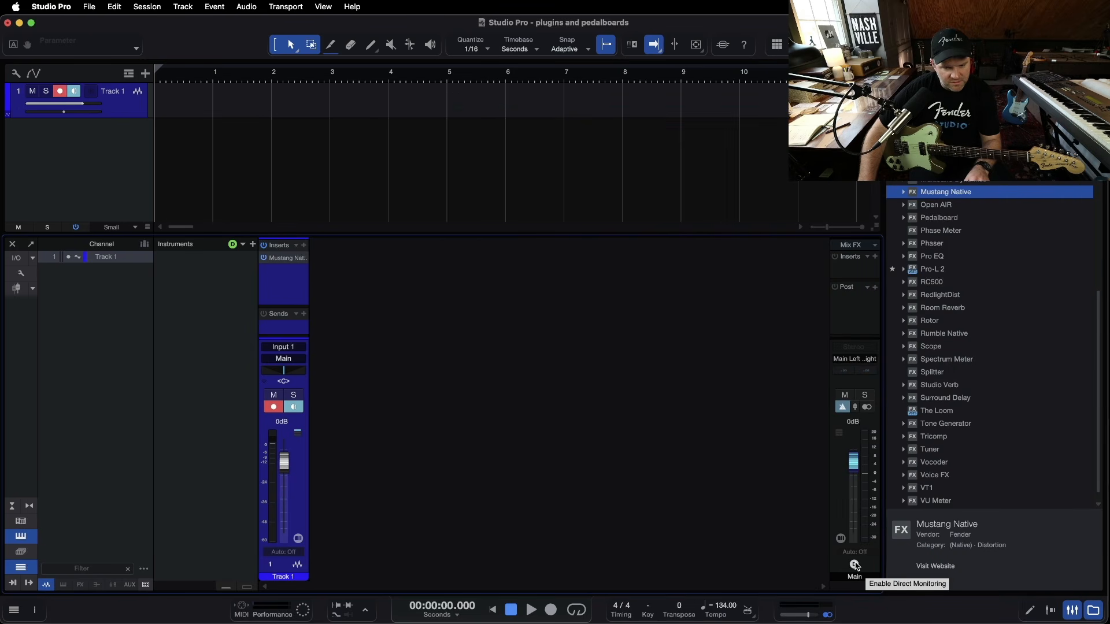
left_click(854, 565)
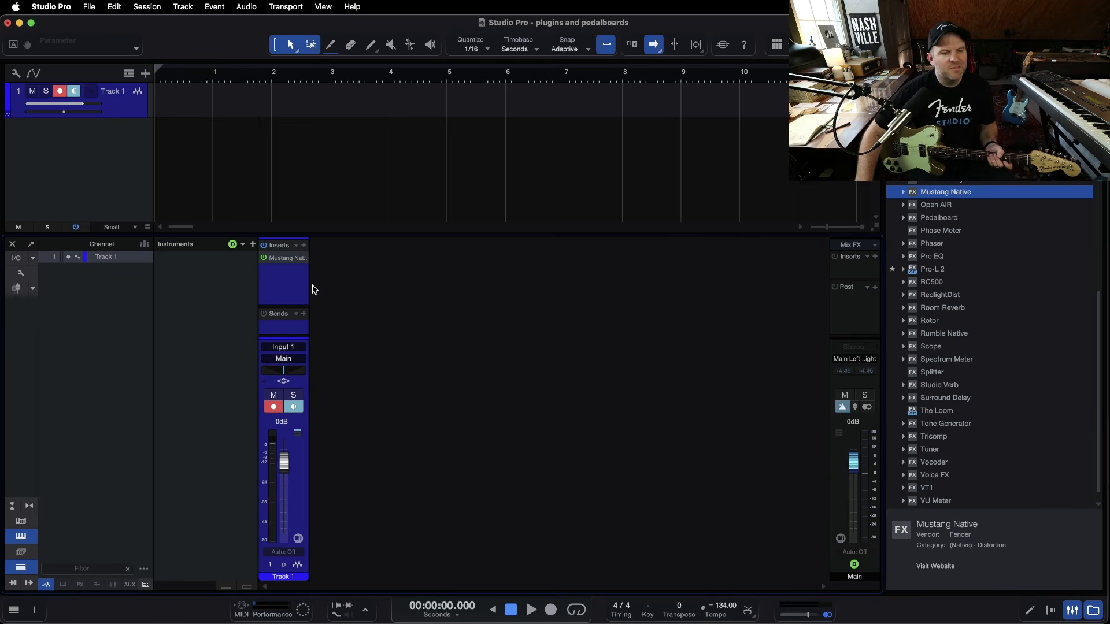
Reopen Mustang Native from Track 1's inserts and switch off the red Simple Comp pedal.
left_click(289, 258)
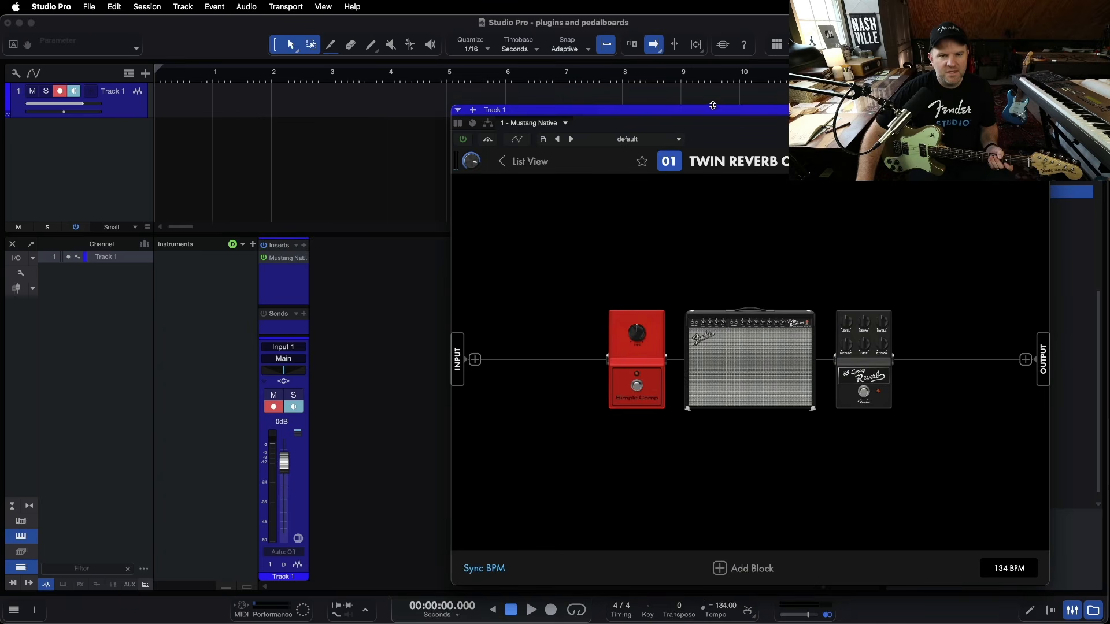
left_click_drag(713, 106, 507, 98)
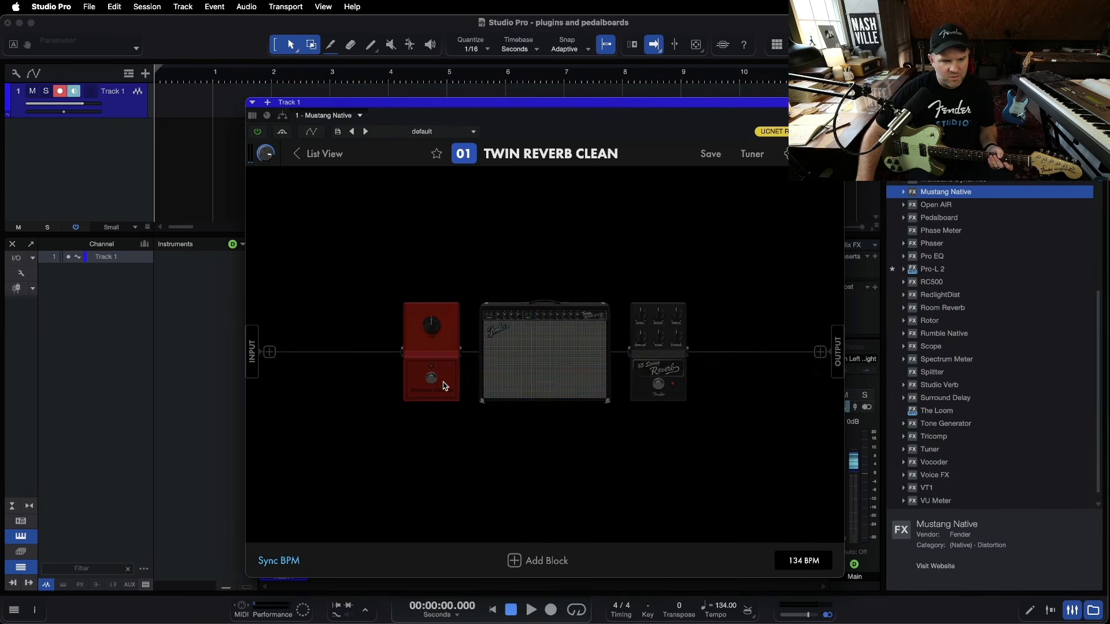
left_click(443, 382)
left_click(538, 459)
left_click(695, 448)
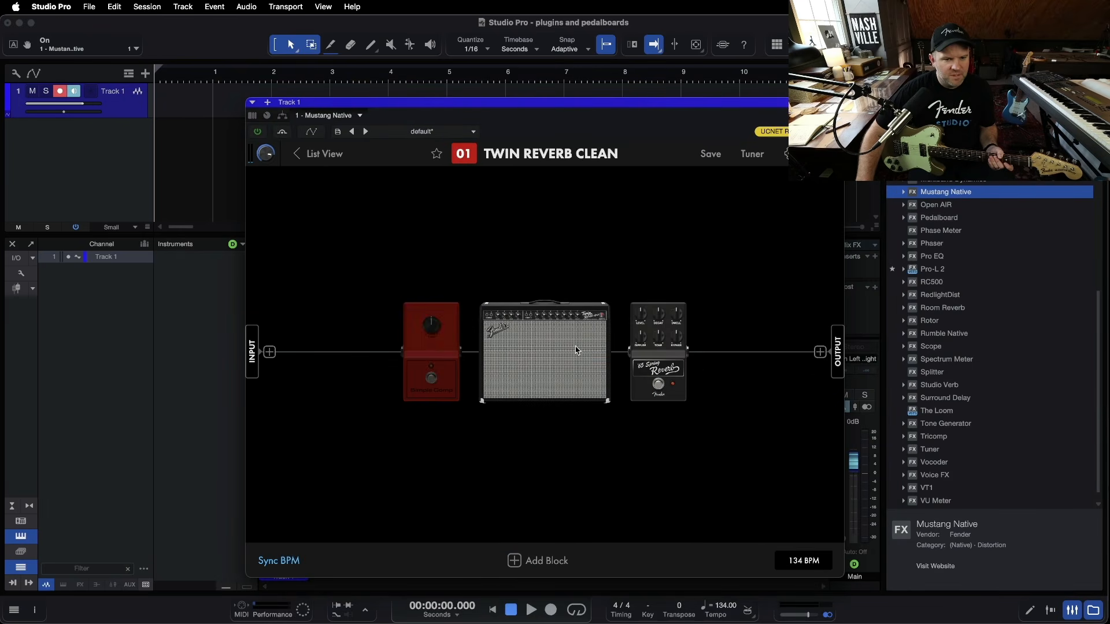
Replace the '65 Twin Reverb amplifier with the '65 Princeton.
left_click(578, 350)
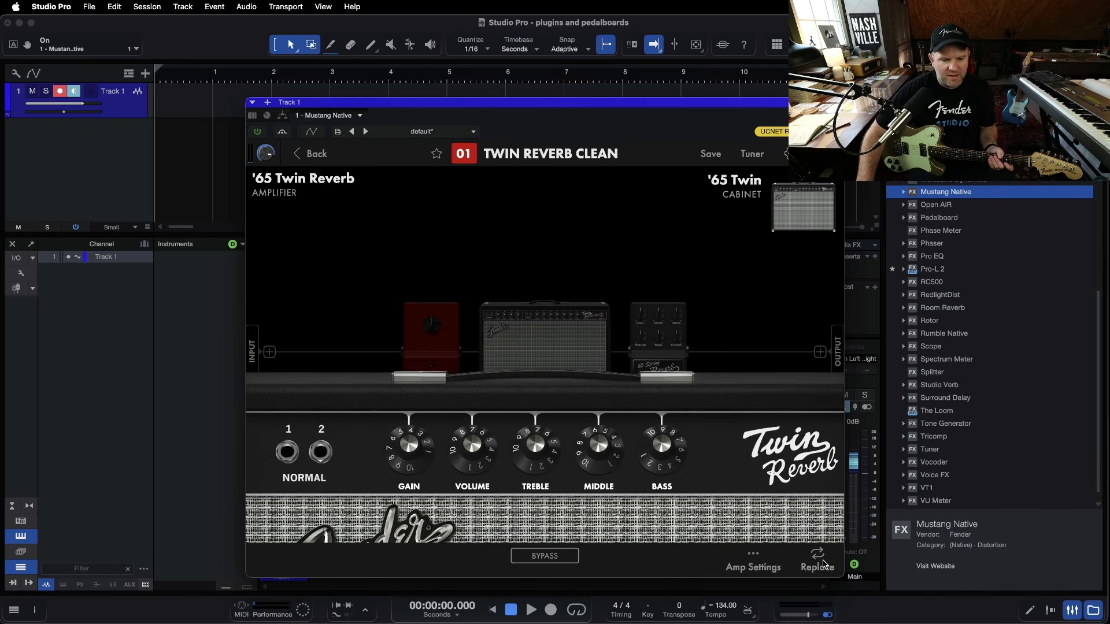
left_click(823, 562)
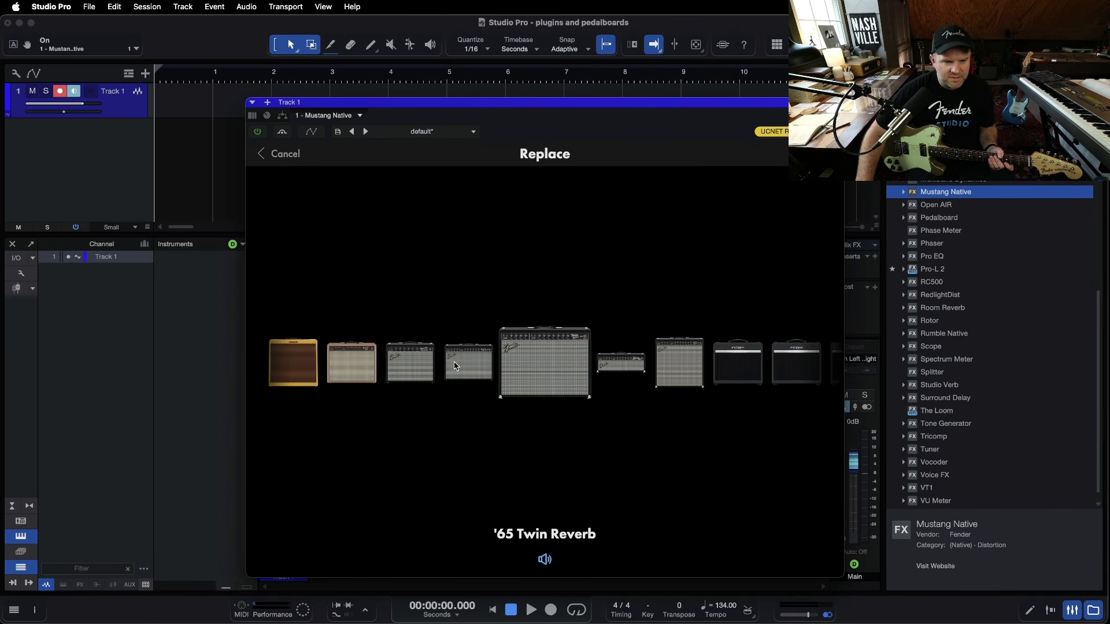
left_click(404, 354)
left_click(440, 356)
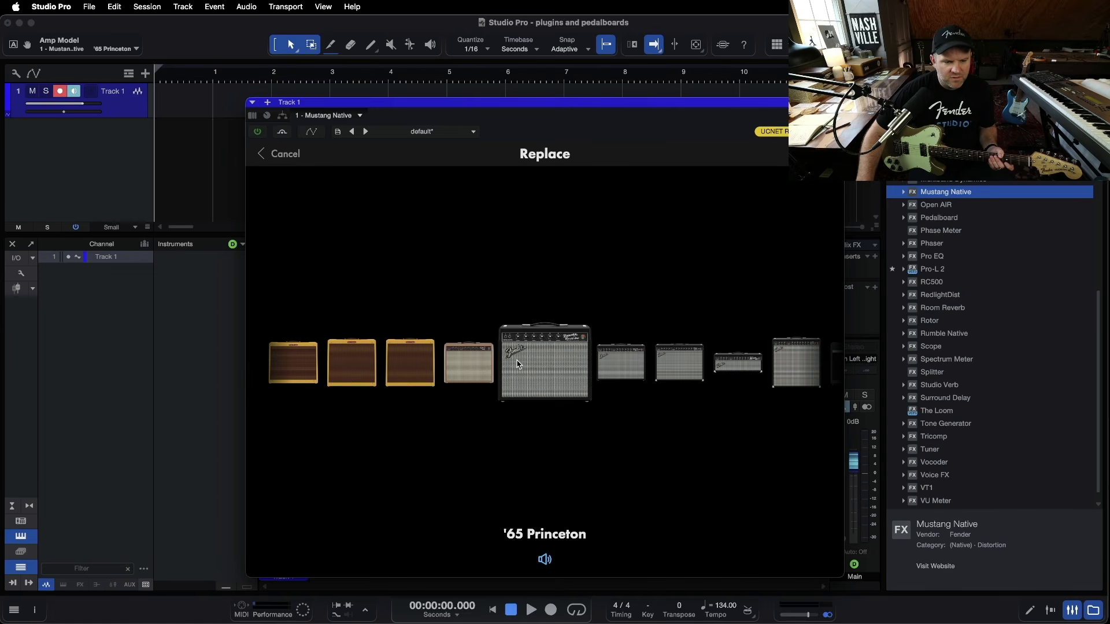
left_click(814, 153)
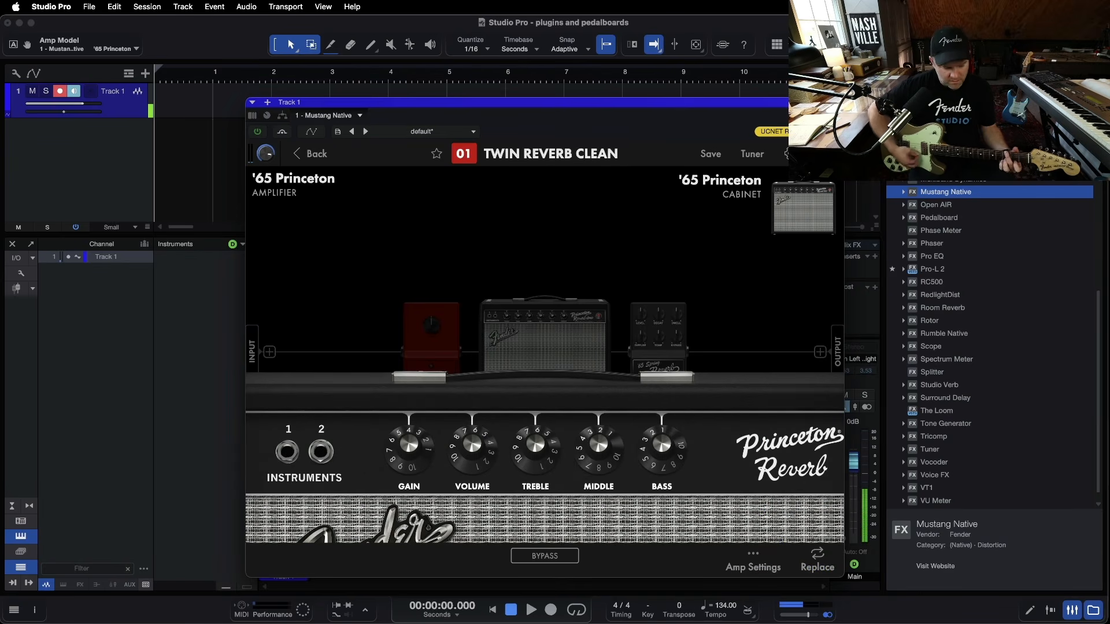
Raise the '65 Princeton's gain and middle, fine-tune the bass, and set the treble to 8.2.
left_click_drag(424, 445, 420, 429)
left_click(471, 433)
left_click(529, 436)
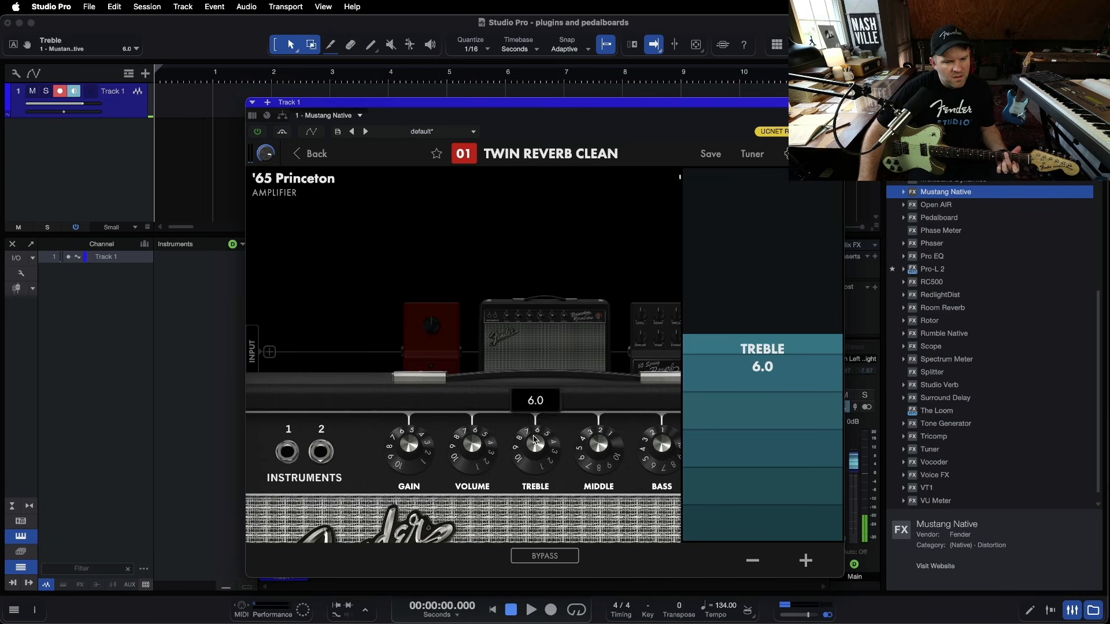
left_click_drag(535, 446, 533, 442)
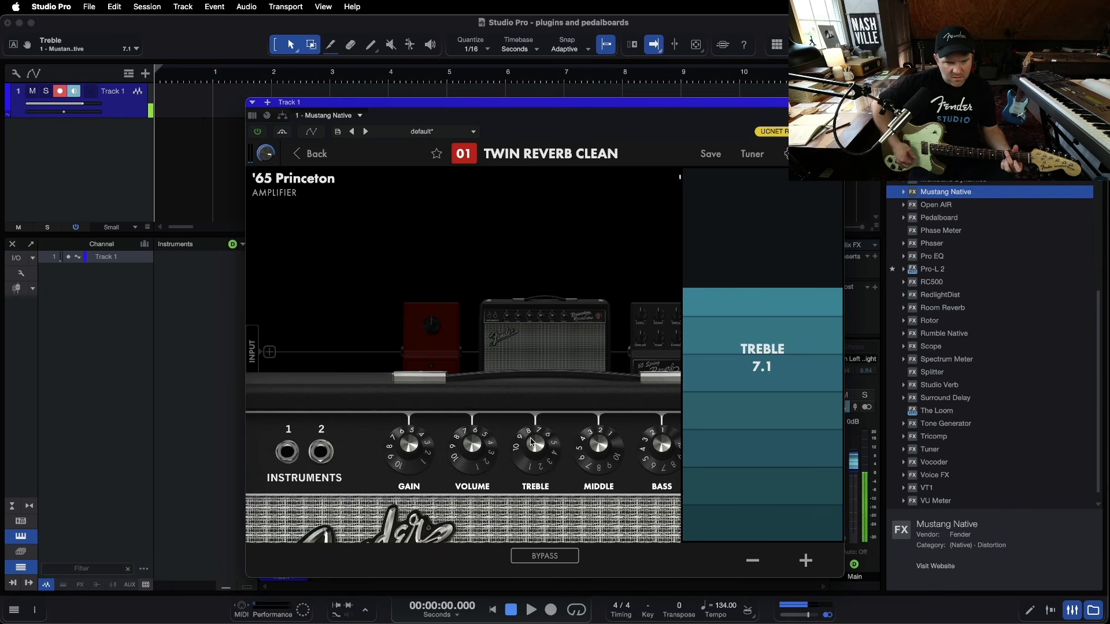
left_click_drag(620, 449, 622, 420)
left_click_drag(664, 450, 664, 443)
left_click_drag(549, 446, 546, 427)
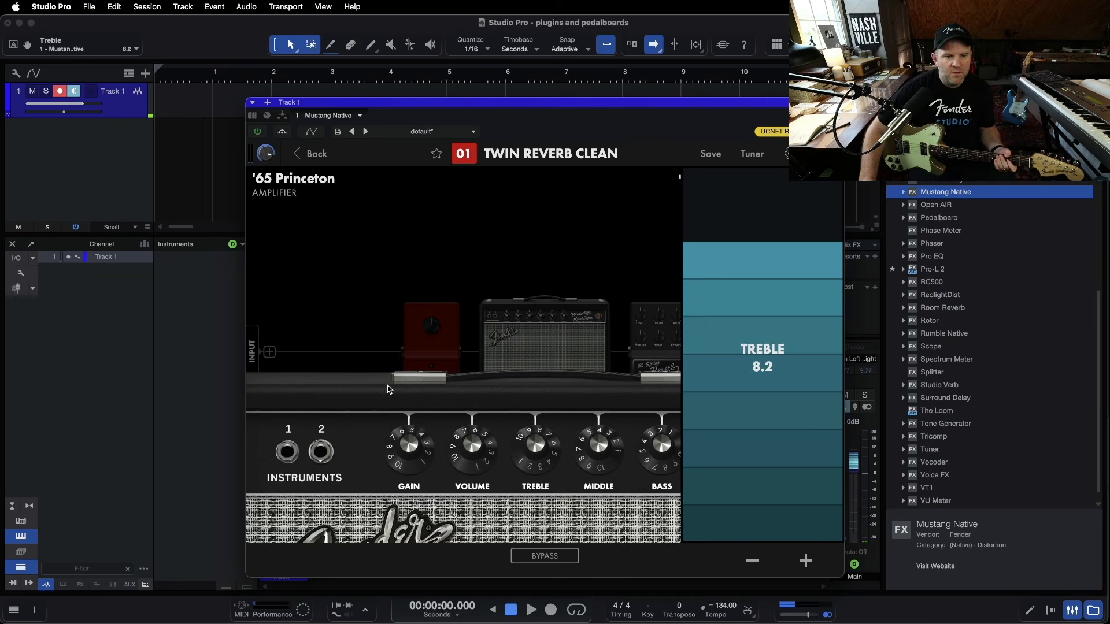
Set the '65 Spring reverb pedal's level to 5.5 and return to the signal chain.
left_click(449, 283)
left_click(632, 325)
left_click(655, 329)
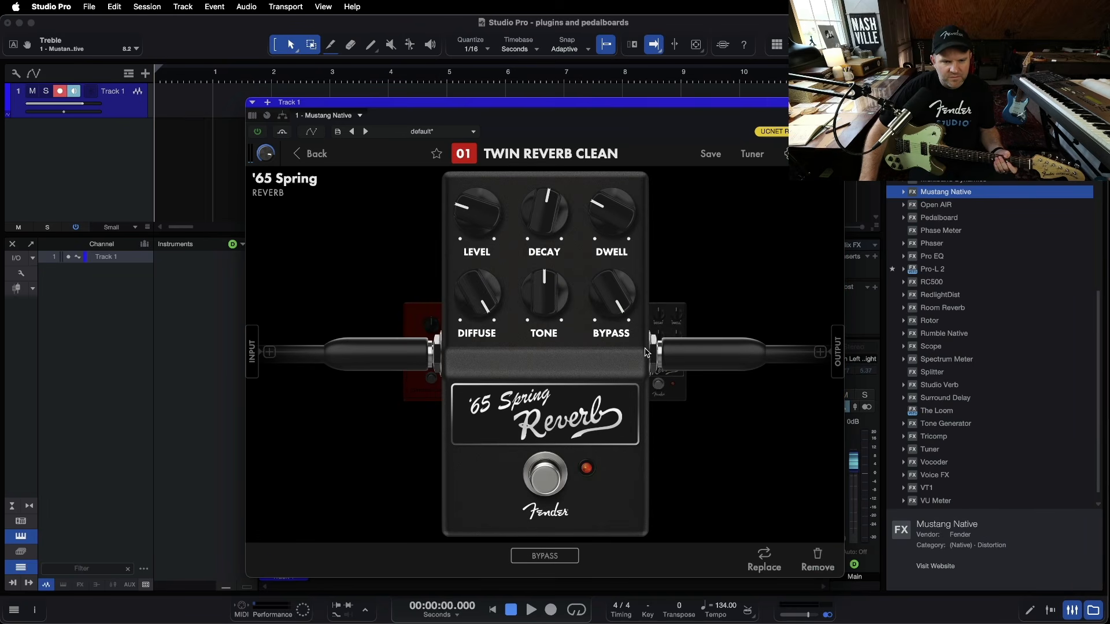
left_click_drag(485, 223, 489, 187)
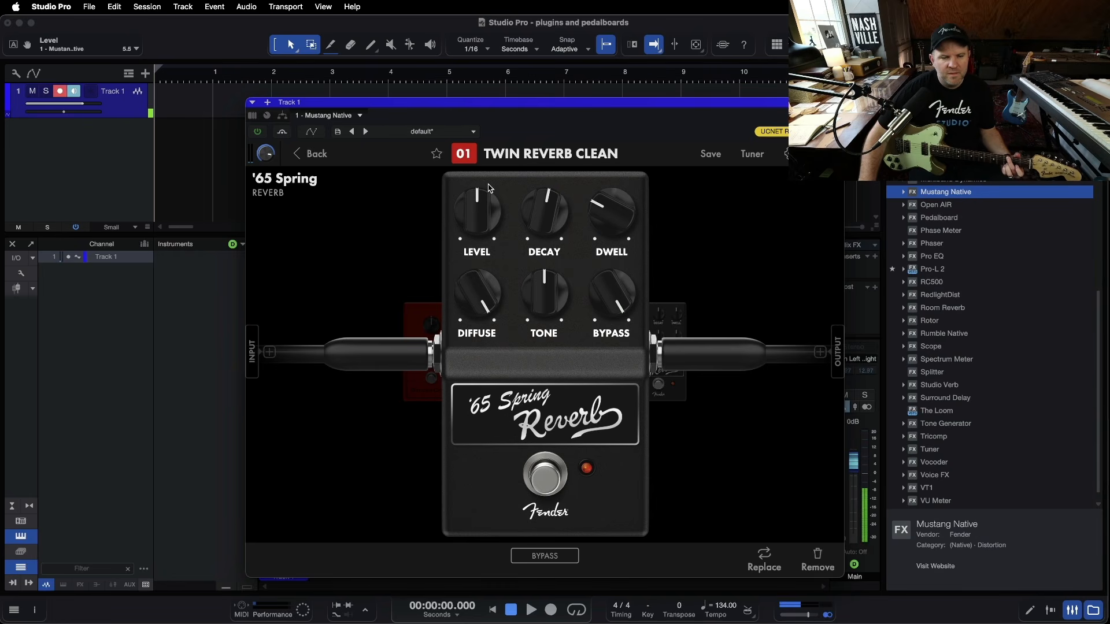
left_click(735, 230)
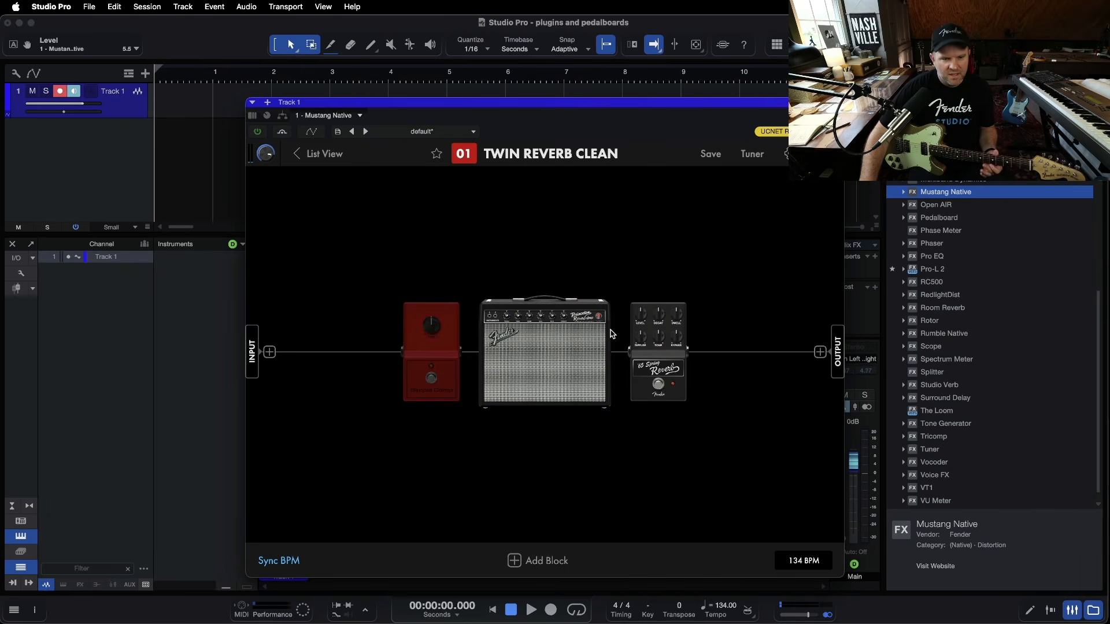
Add a Sine Tremolo pedal after the '65 Spring reverb and set its rate to 4.40 Hz.
left_click(567, 351)
left_click(603, 158)
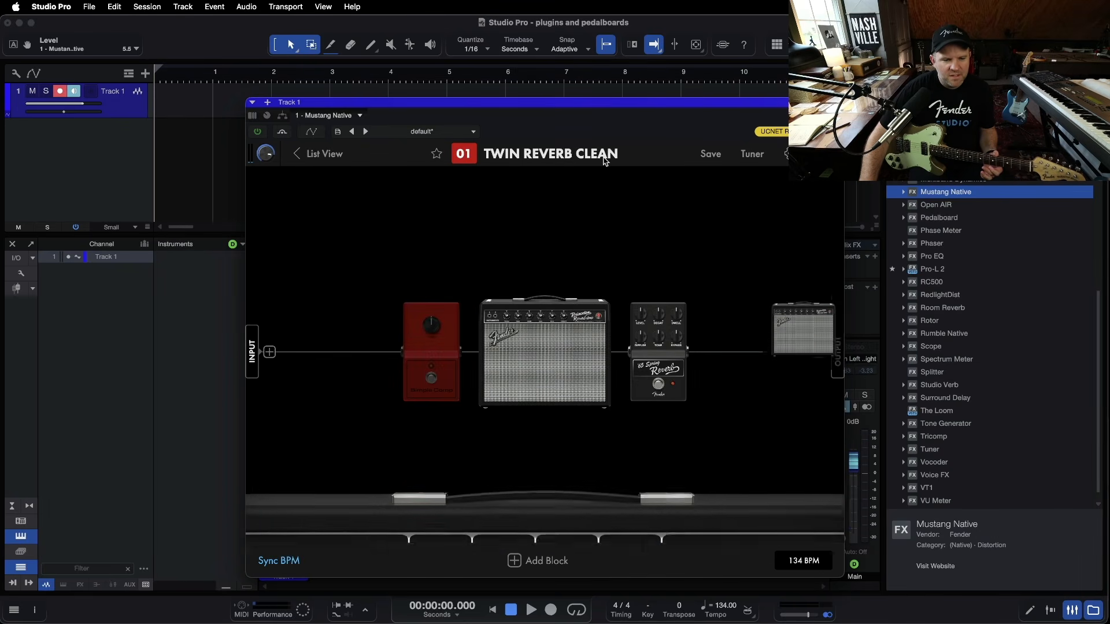
left_click(270, 352)
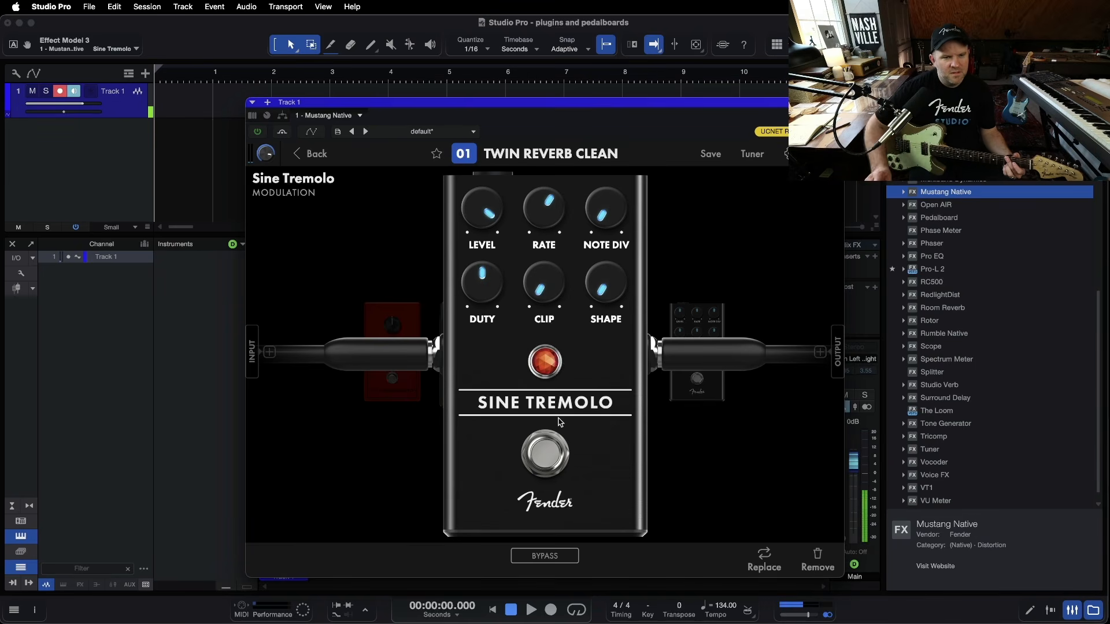
left_click_drag(542, 215, 542, 248)
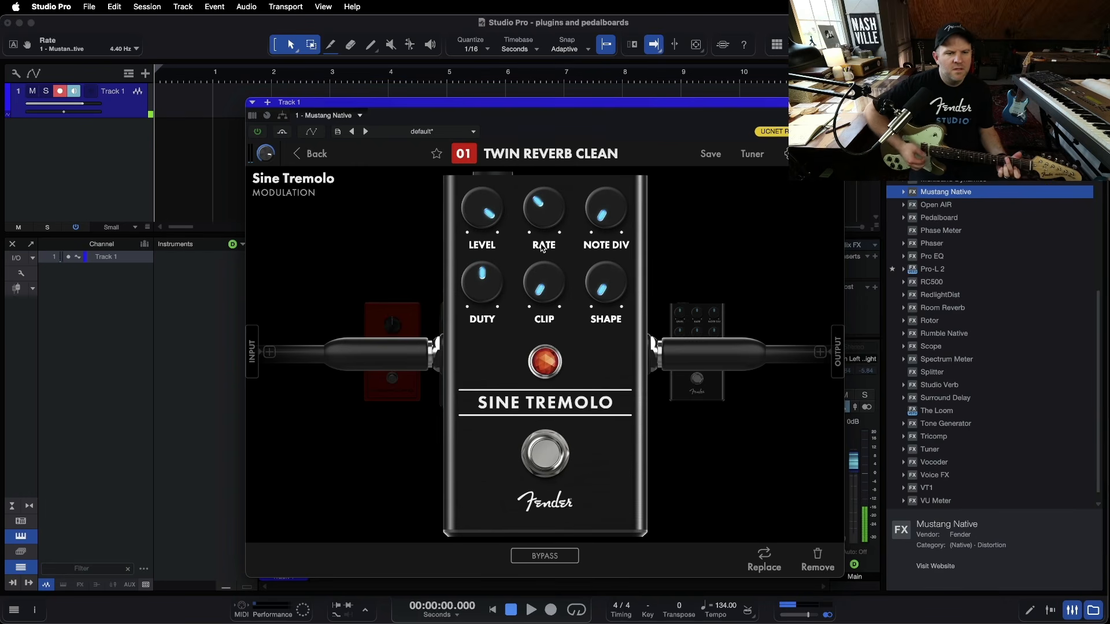
Set the Sine Tremolo's level to 7.1 and move the pedal between the amplifier and the '65 Spring reverb.
left_click_drag(492, 203, 490, 253)
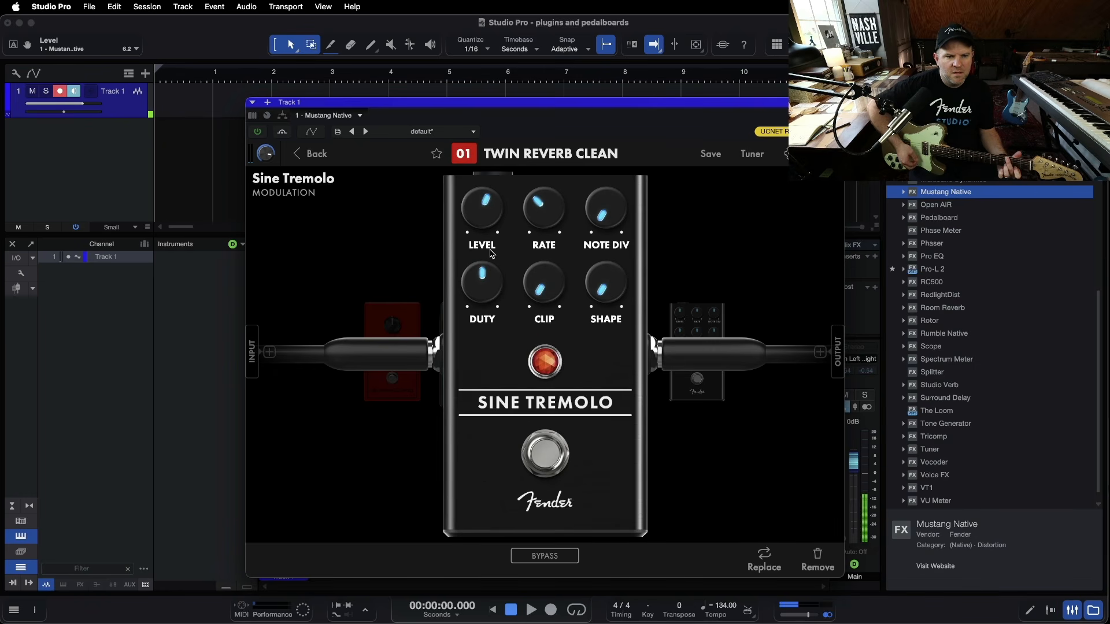
left_click_drag(490, 252, 487, 202)
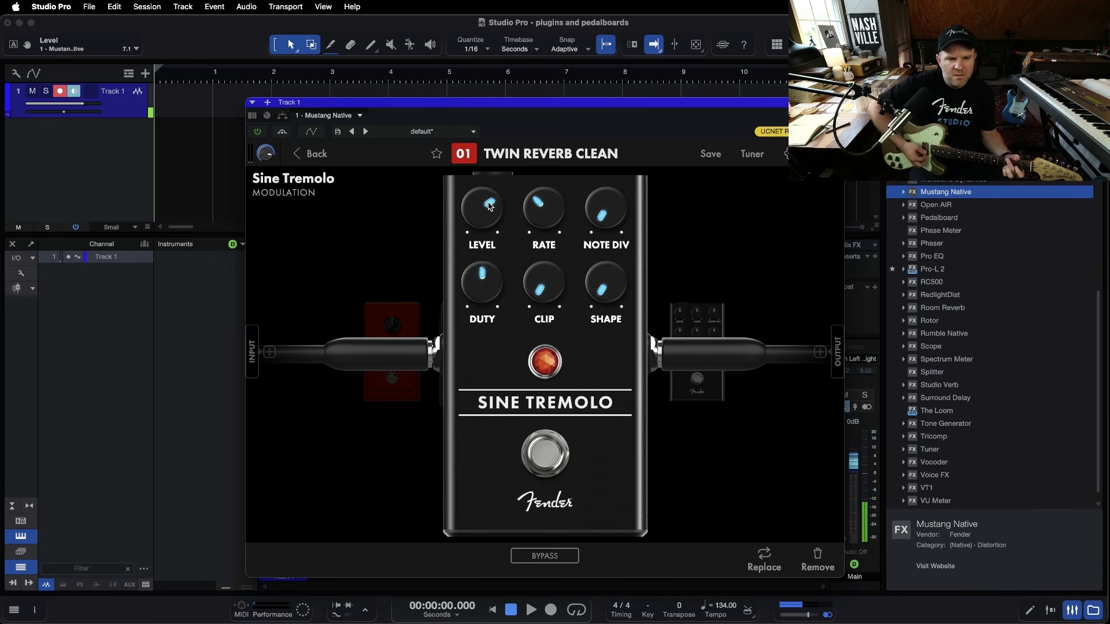
left_click(686, 461)
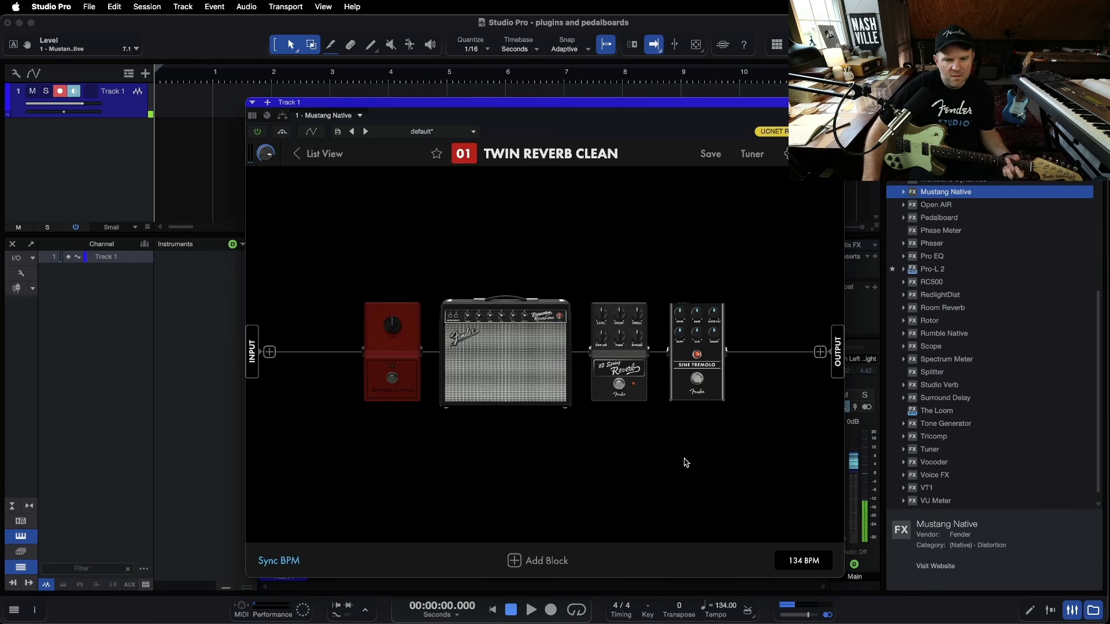
left_click_drag(710, 371, 587, 358)
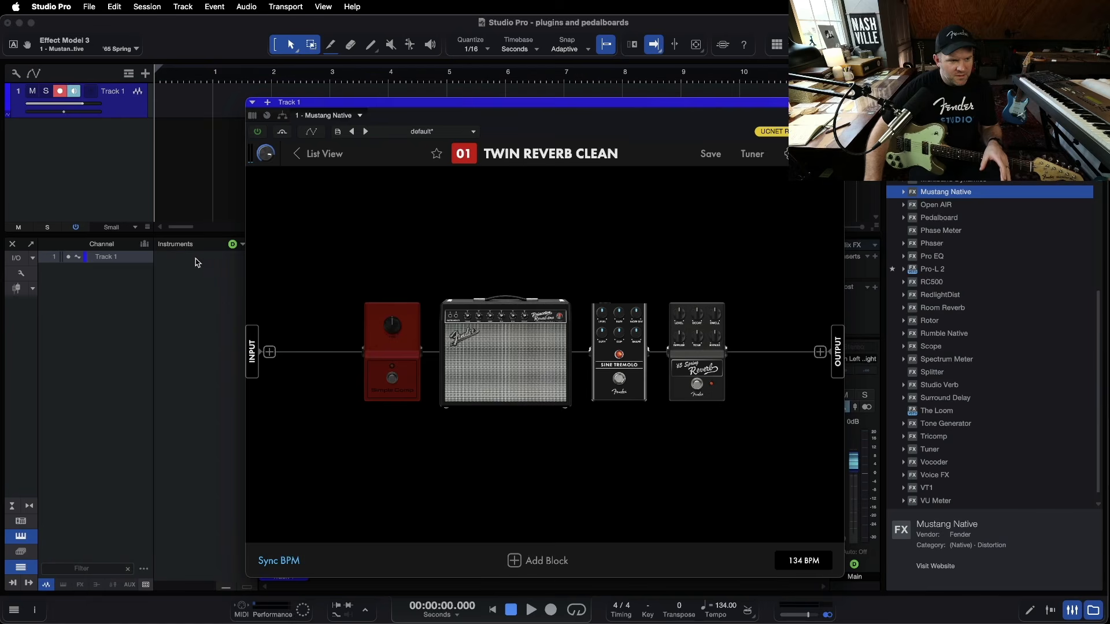
Hide the console's instrument rack and channel list, and save the session.
left_click(24, 540)
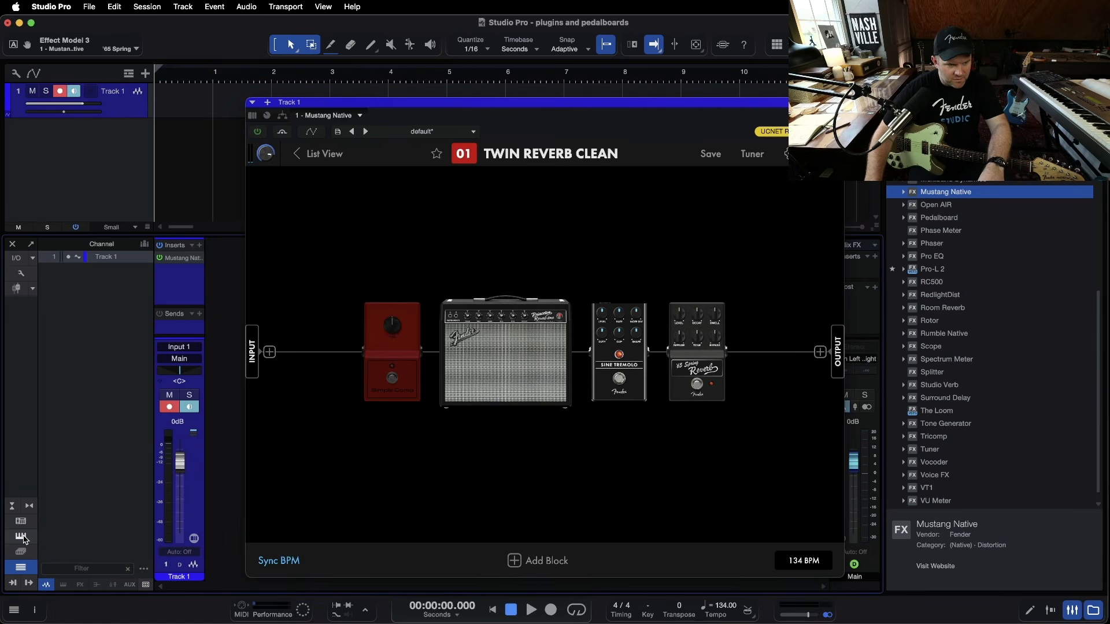
left_click(23, 568)
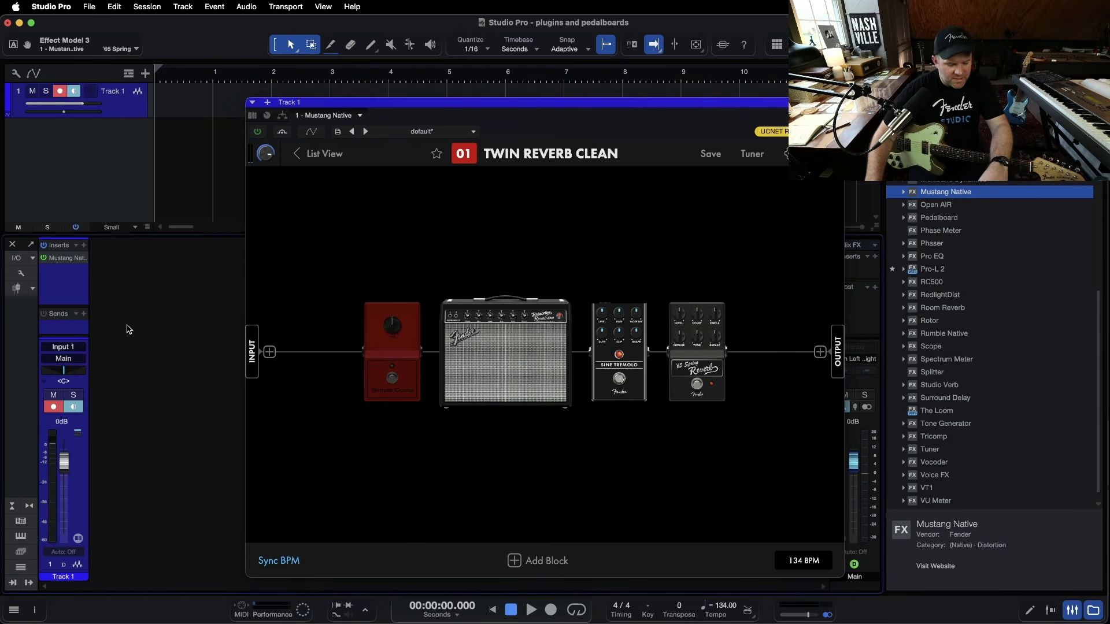
key("super+s")
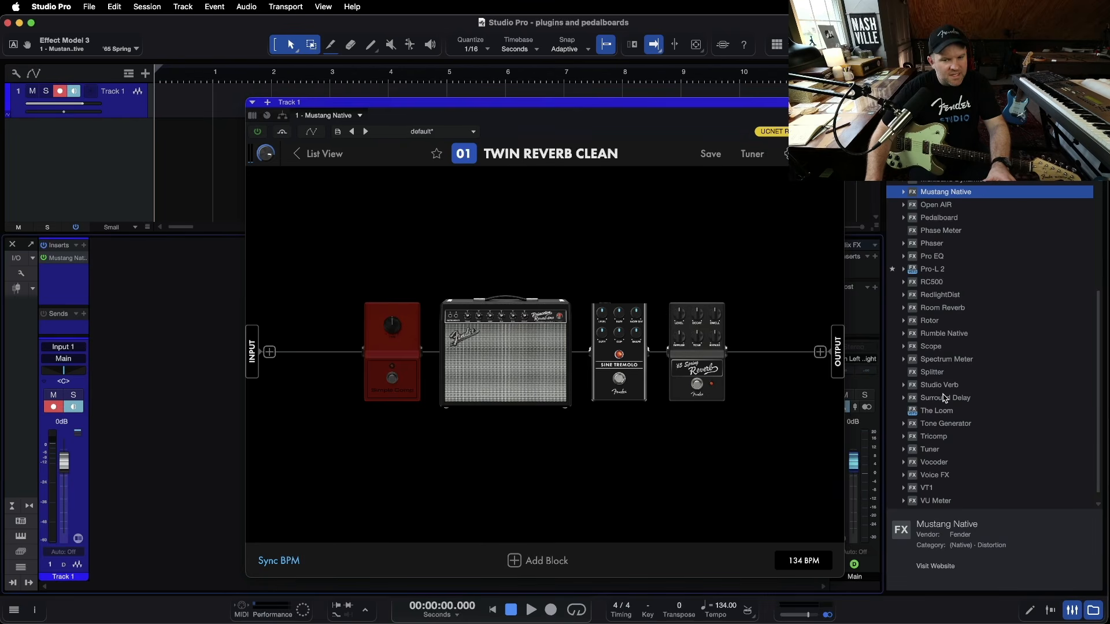
Insert Studio Verb after Mustang Native on Track 1, with mix at 33 % and low-cut at 277 Hz.
left_click(942, 385)
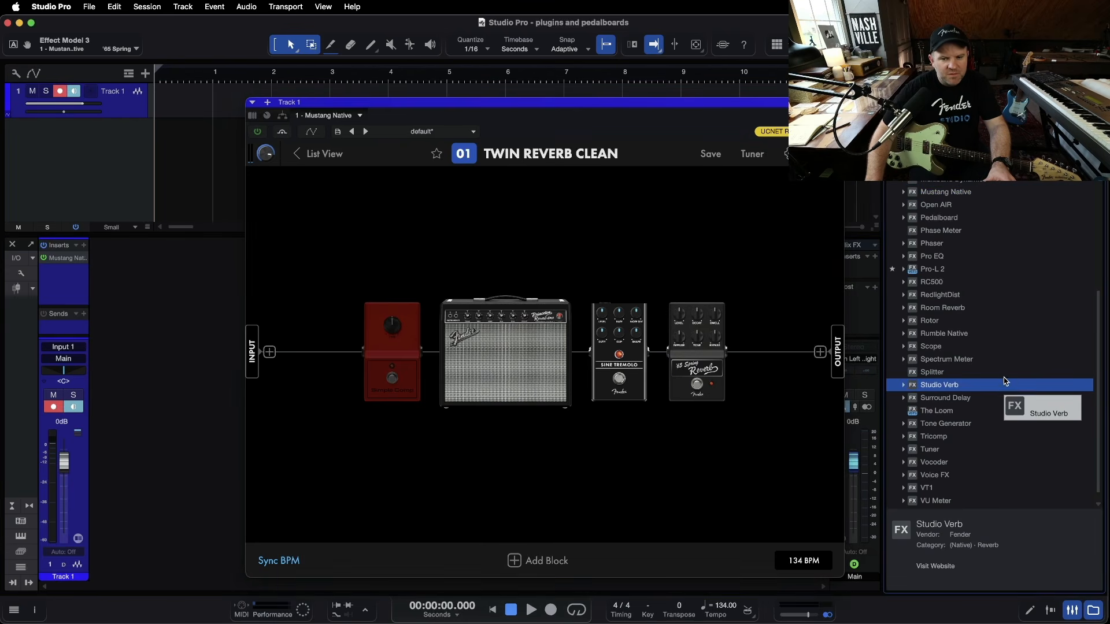
left_click_drag(981, 385, 55, 280)
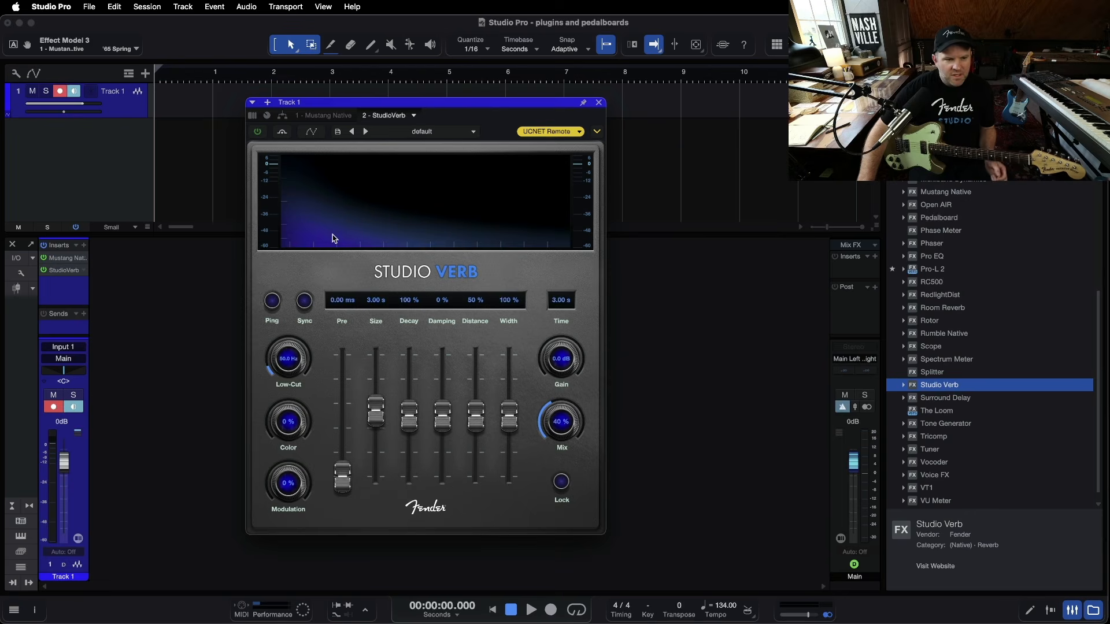
left_click_drag(568, 429, 567, 436)
left_click_drag(307, 368, 303, 306)
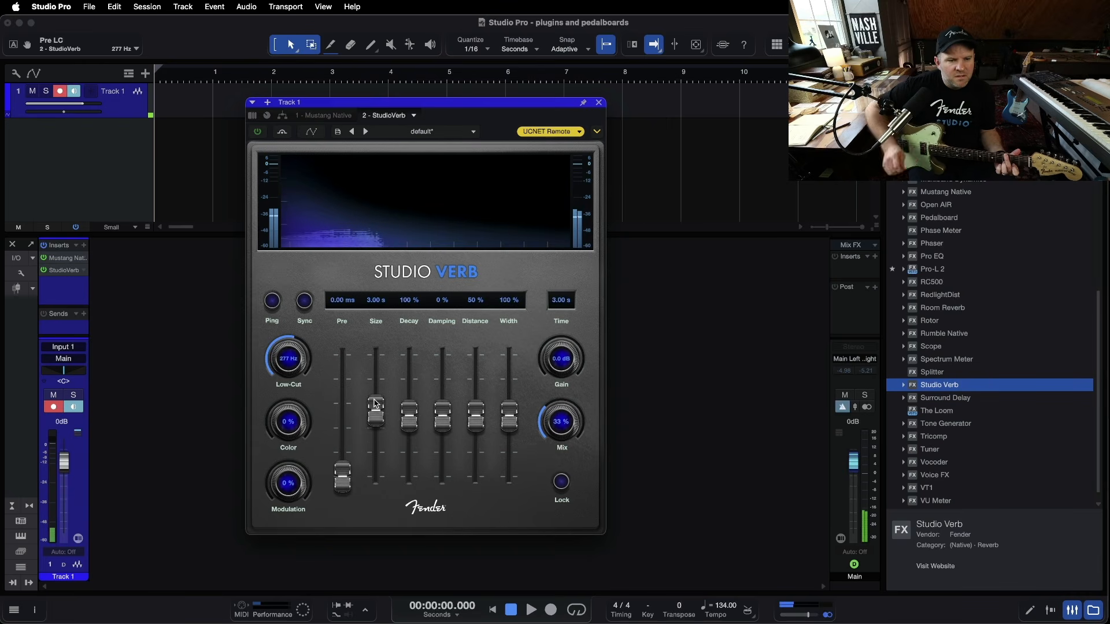
Set Studio Verb's size to 6.09 s, modulation to 83 %, mix to 25 % and pre-delay to 87.2 ms.
left_click_drag(379, 426, 379, 414)
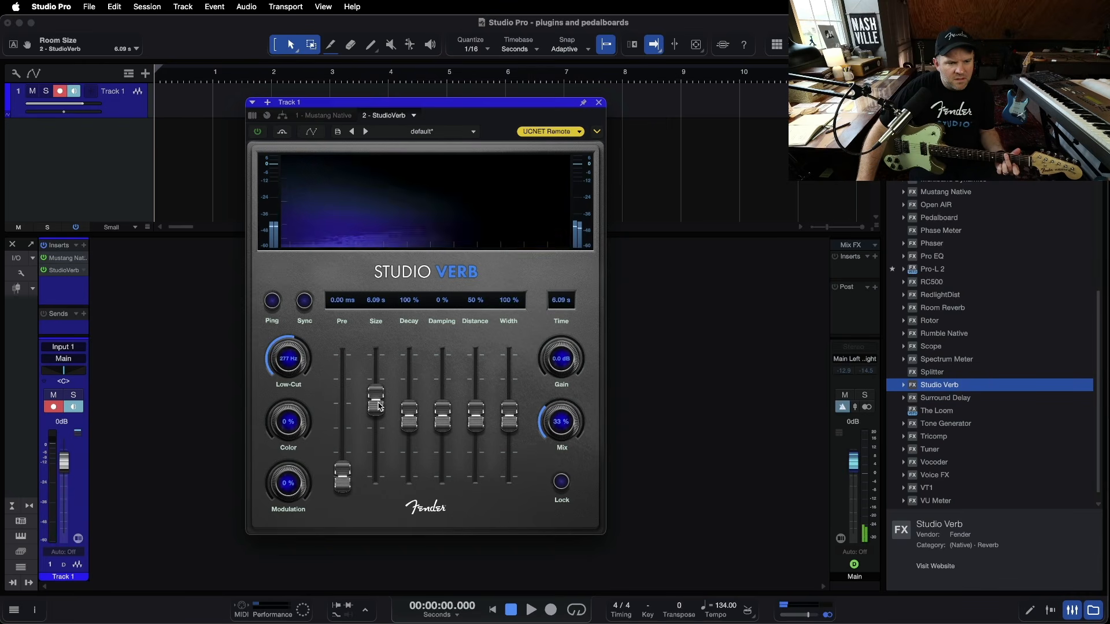
left_click_drag(287, 480, 293, 387)
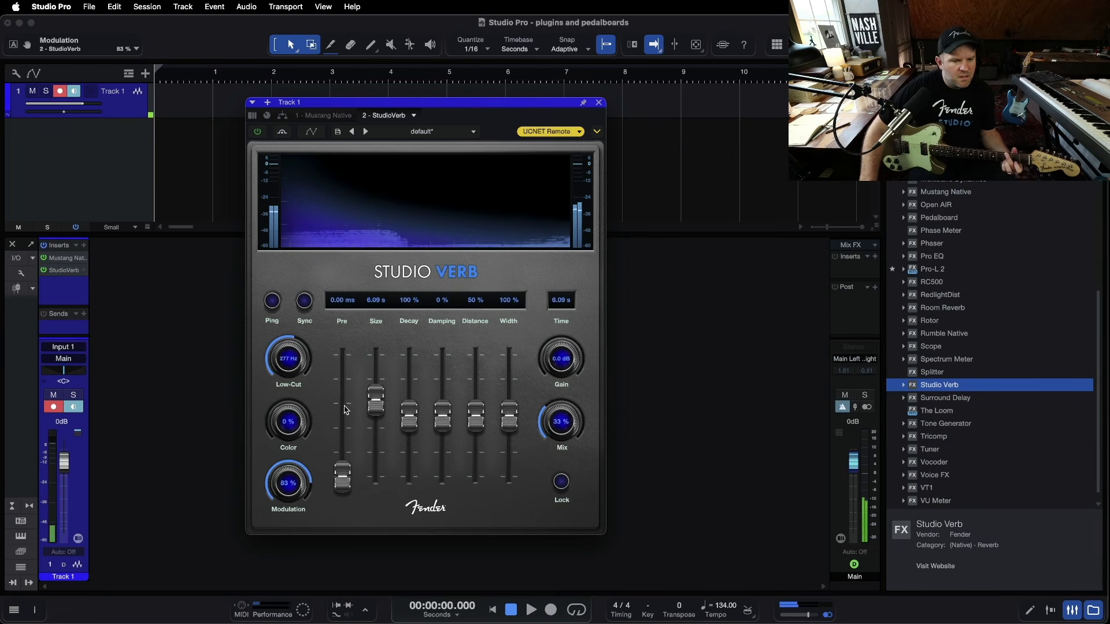
left_click_drag(563, 425, 560, 434)
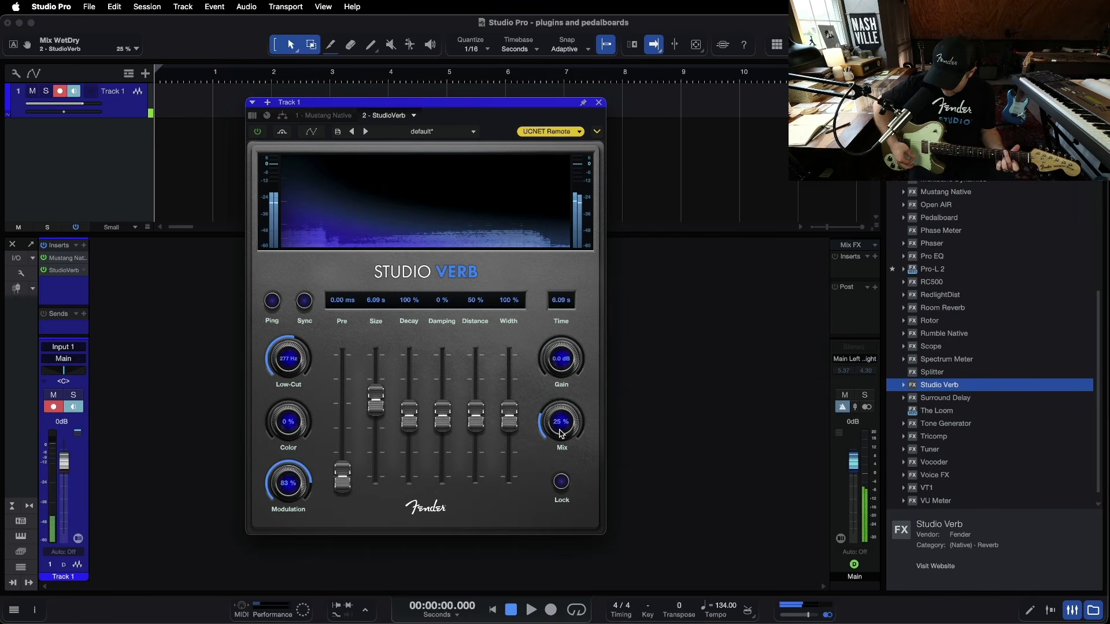
left_click_drag(342, 475, 340, 425)
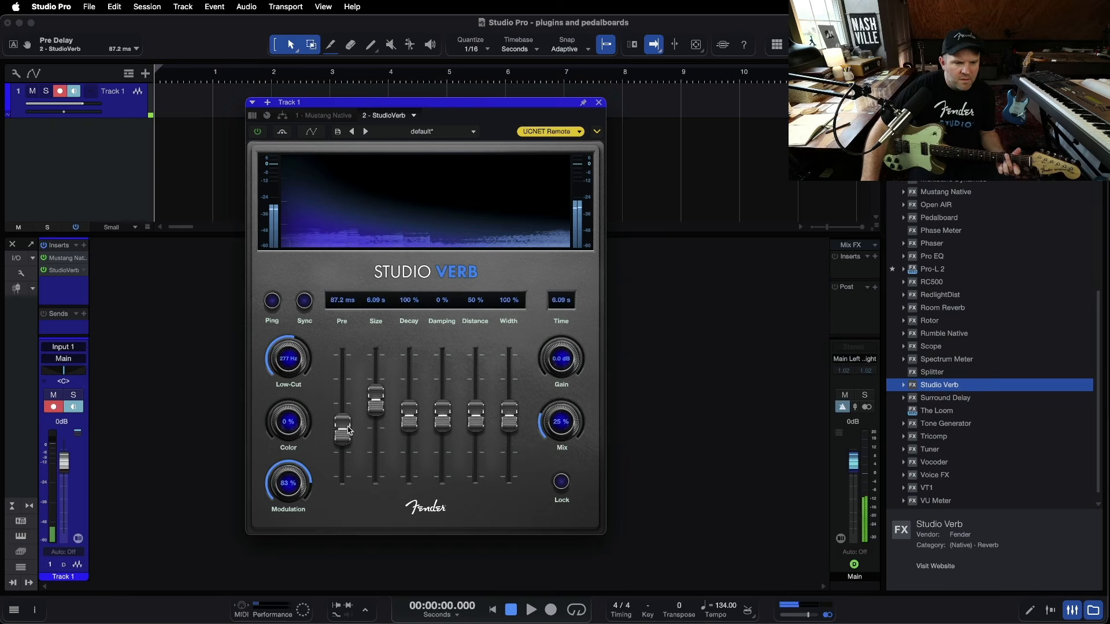
Set Studio Verb's size to 8.15 s, color to 56 %, distance to 66 % and modulation to 40 %, and close the effect.
left_click_drag(373, 404, 374, 388)
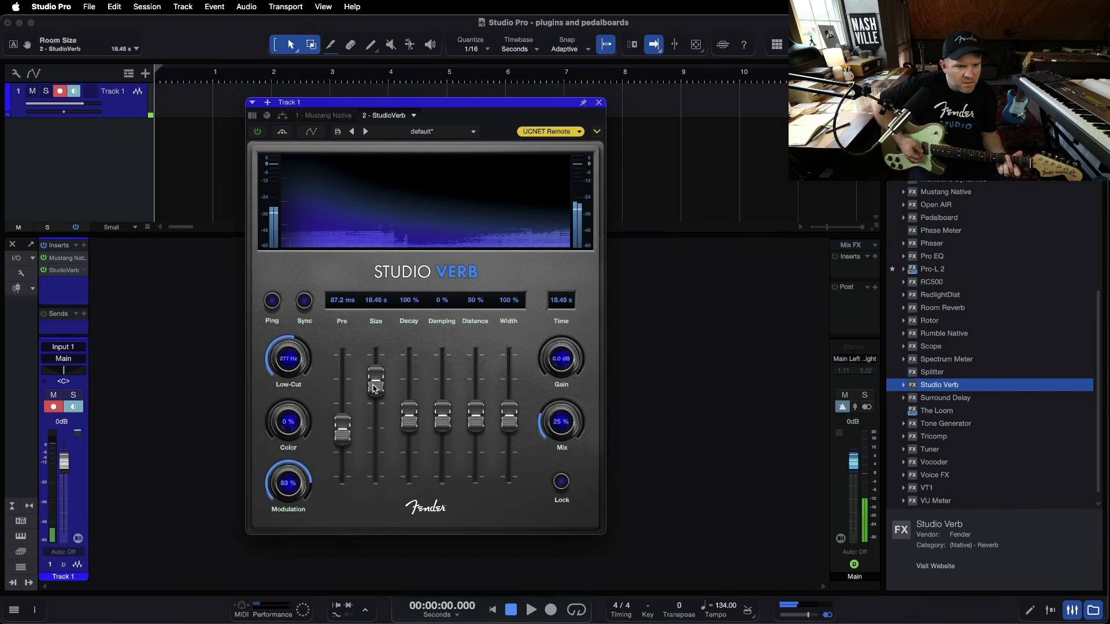
left_click_drag(298, 432, 290, 492)
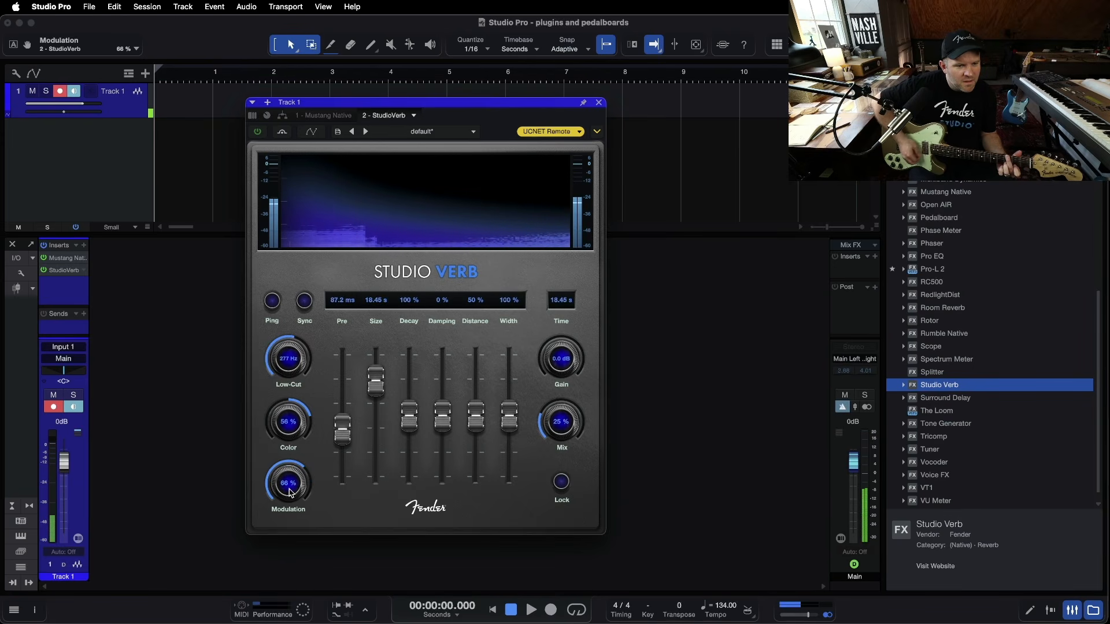
left_click_drag(375, 384, 377, 398)
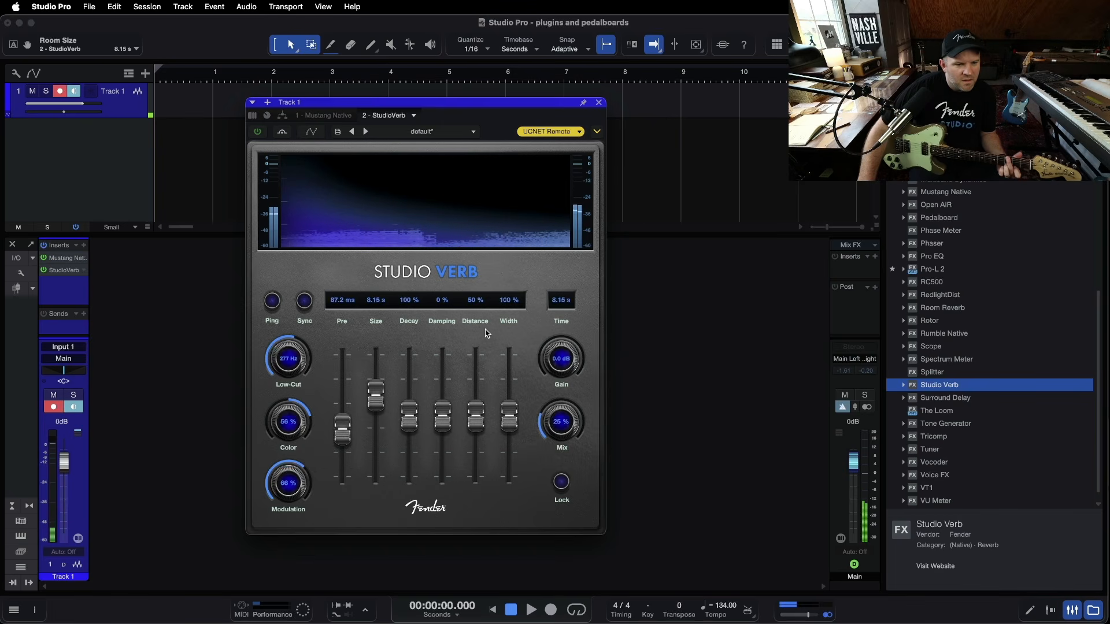
left_click_drag(478, 412, 477, 393)
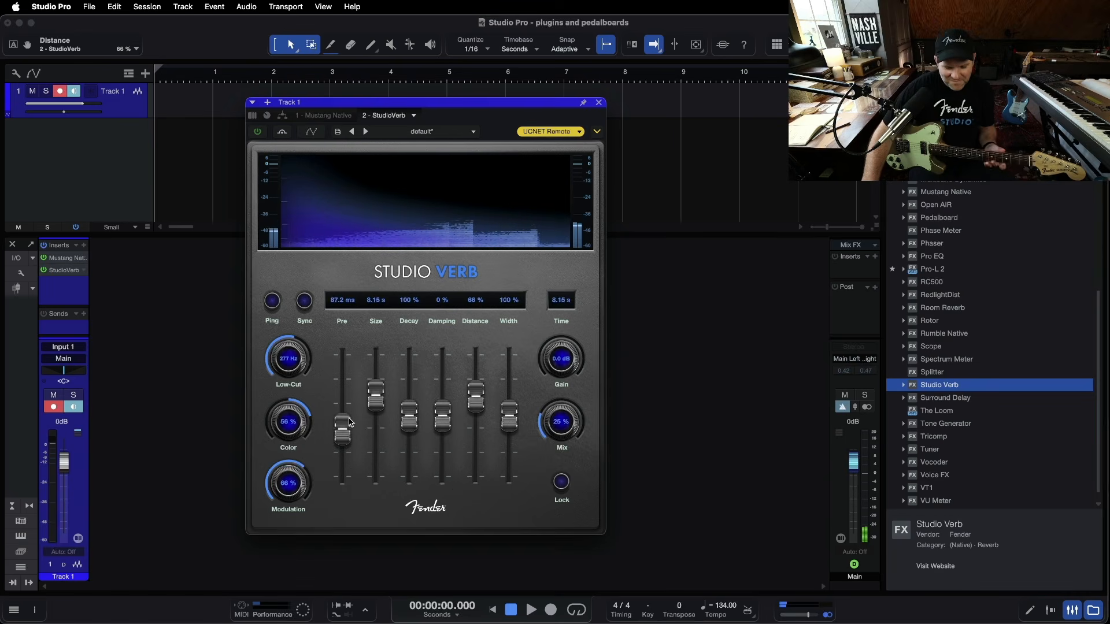
left_click_drag(288, 488, 289, 513)
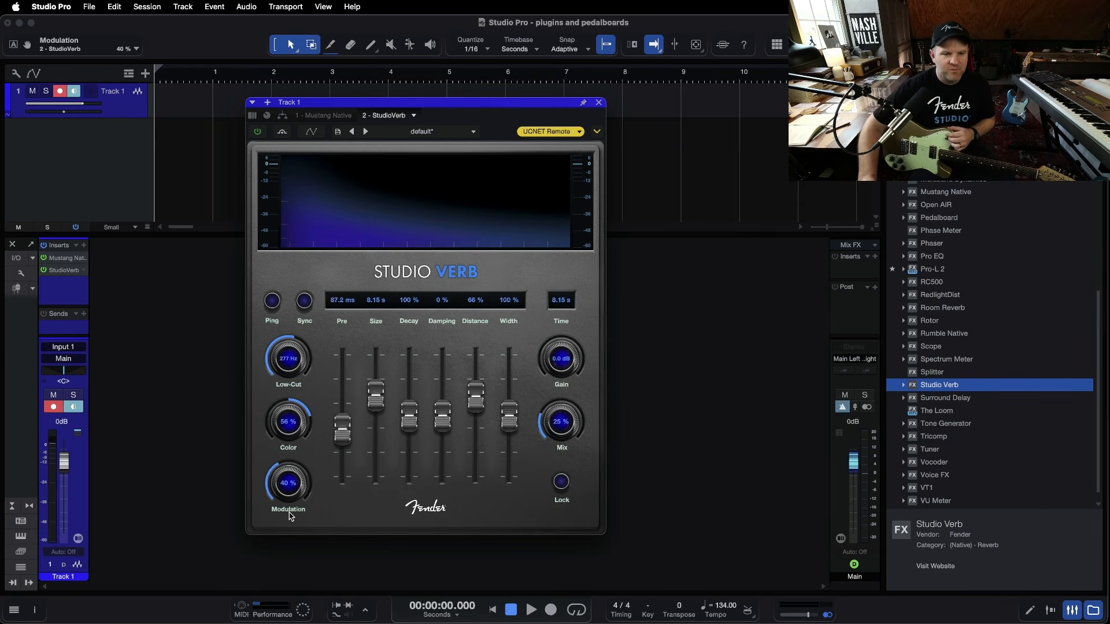
left_click(596, 103)
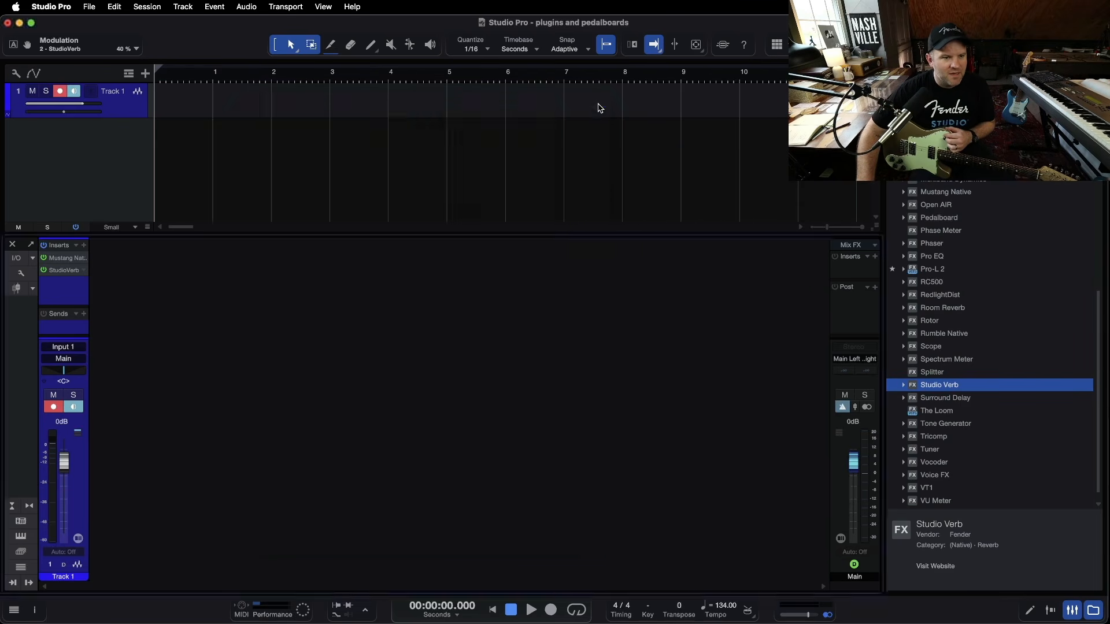
Insert Fat Channel before Mustang Native on Track 1, with the Tube compressor model switched on and the Vintage EQ switched off.
scroll(948, 209, "up", 10)
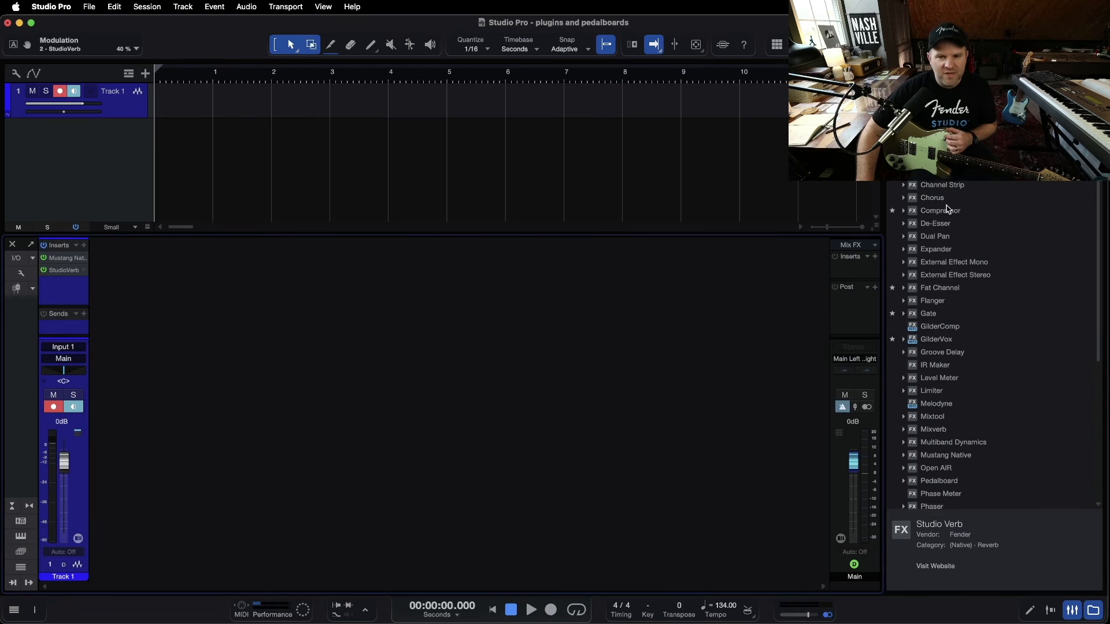
scroll(948, 209, "up", 2)
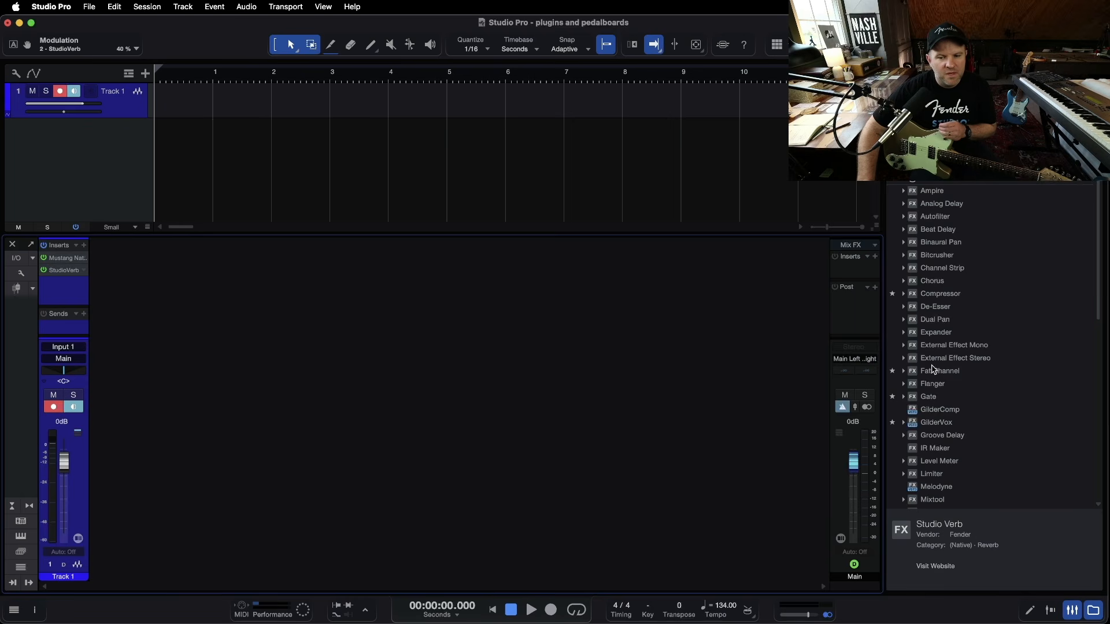
left_click_drag(926, 371, 64, 257)
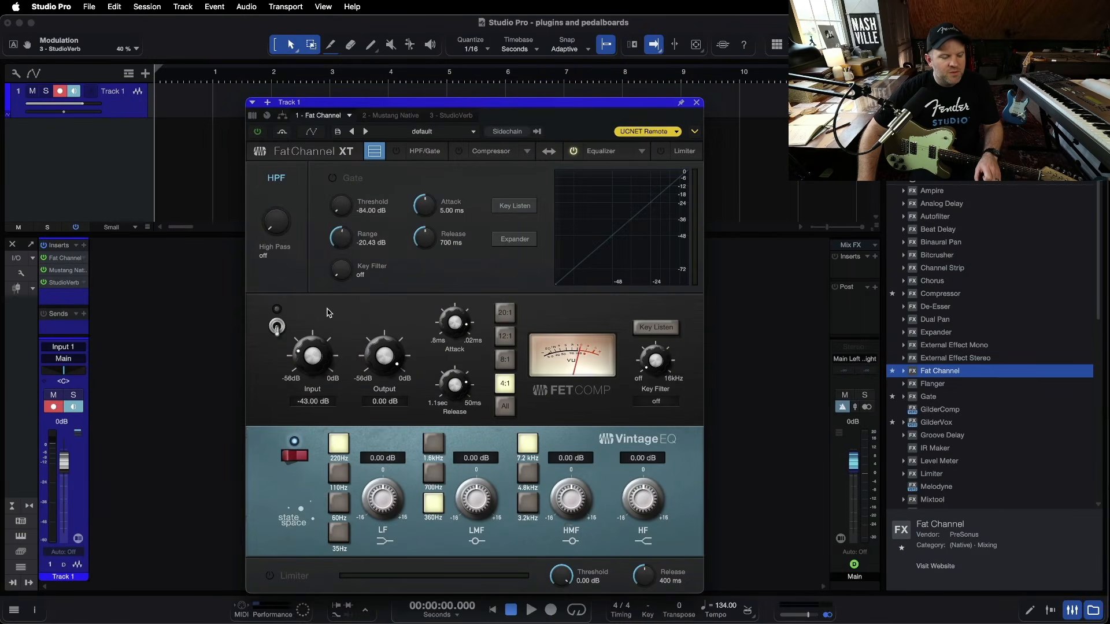
left_click(525, 151)
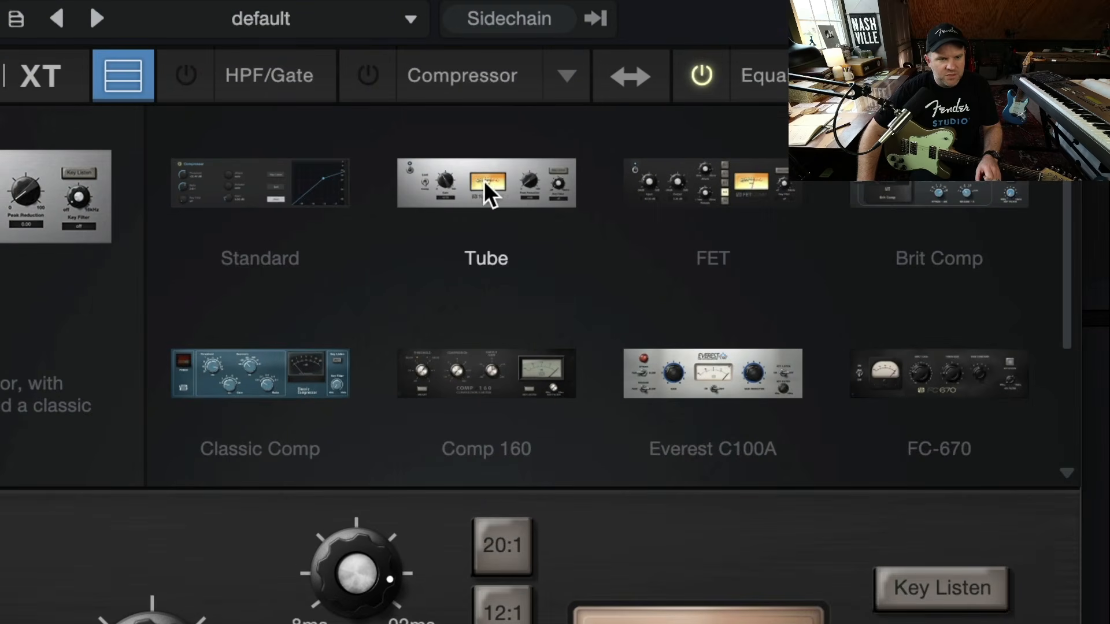
left_click(485, 183)
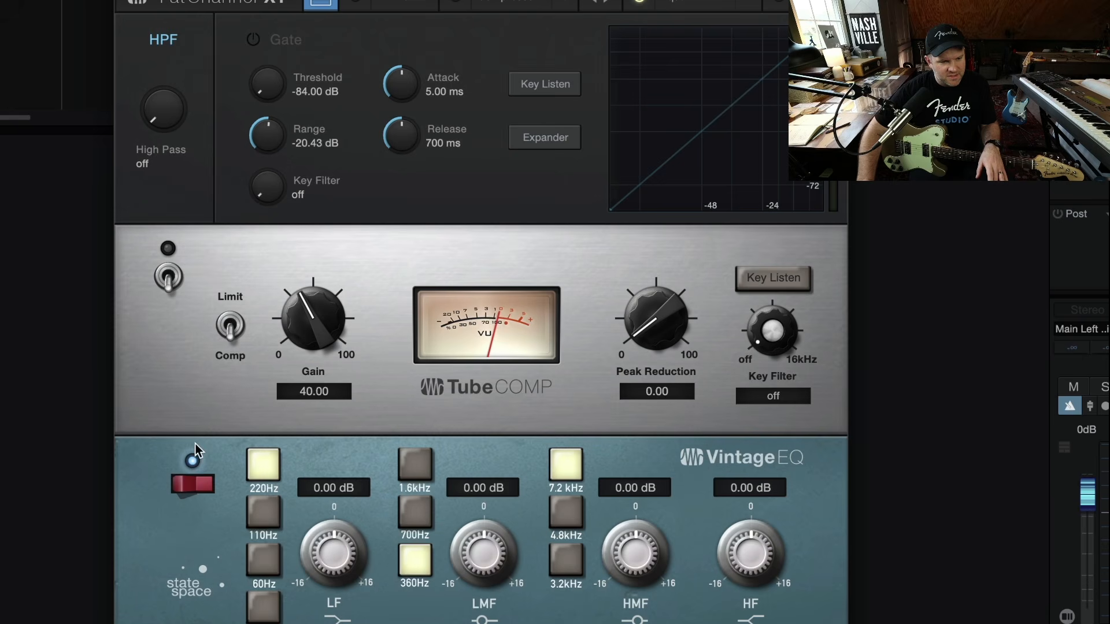
left_click(190, 480)
left_click(169, 277)
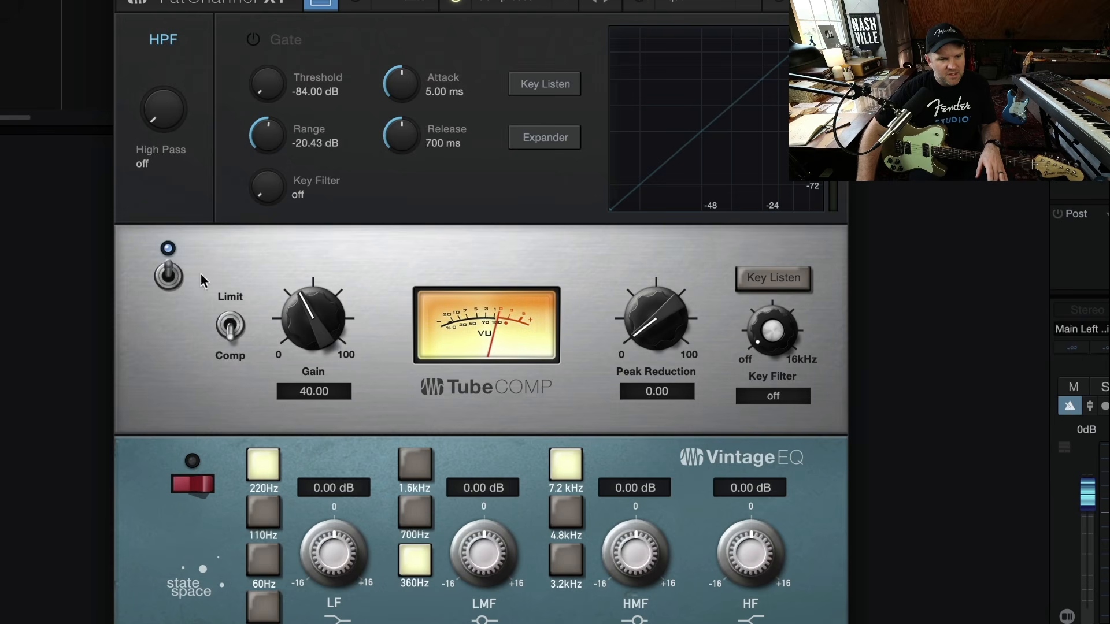
Set the Tube compressor's gain to 54 and its peak reduction to 100.
left_click_drag(666, 324, 650, 266)
left_click_drag(303, 323, 305, 310)
mouse_move(639, 328)
left_mouse_down()
mouse_move(635, 386)
mouse_move(635, 313)
left_mouse_up()
left_click_drag(291, 313, 292, 302)
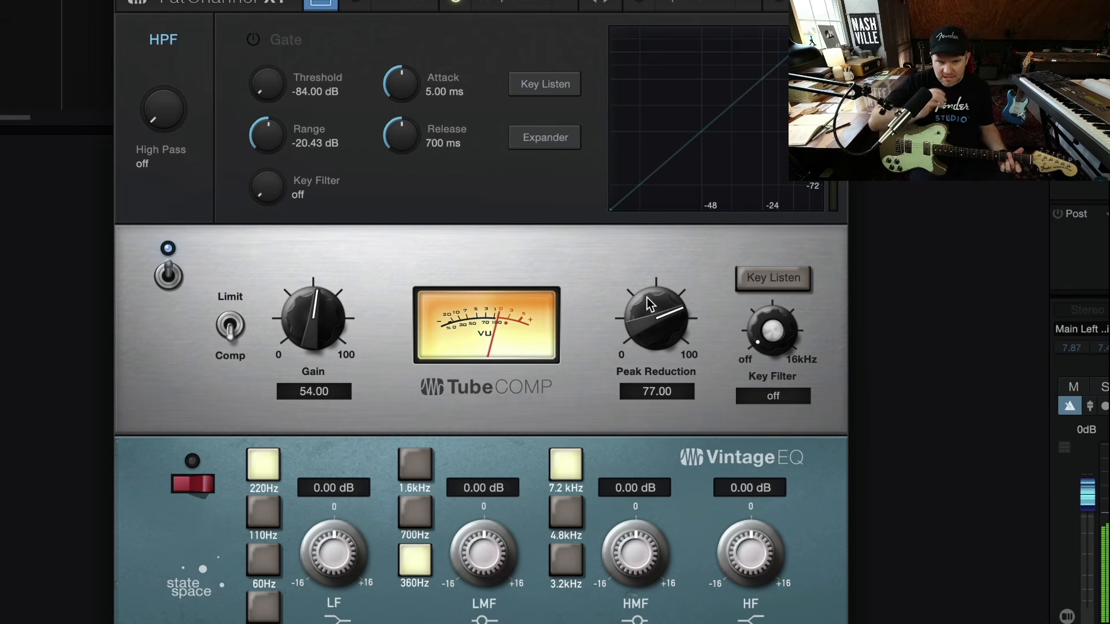
left_click_drag(647, 303, 647, 253)
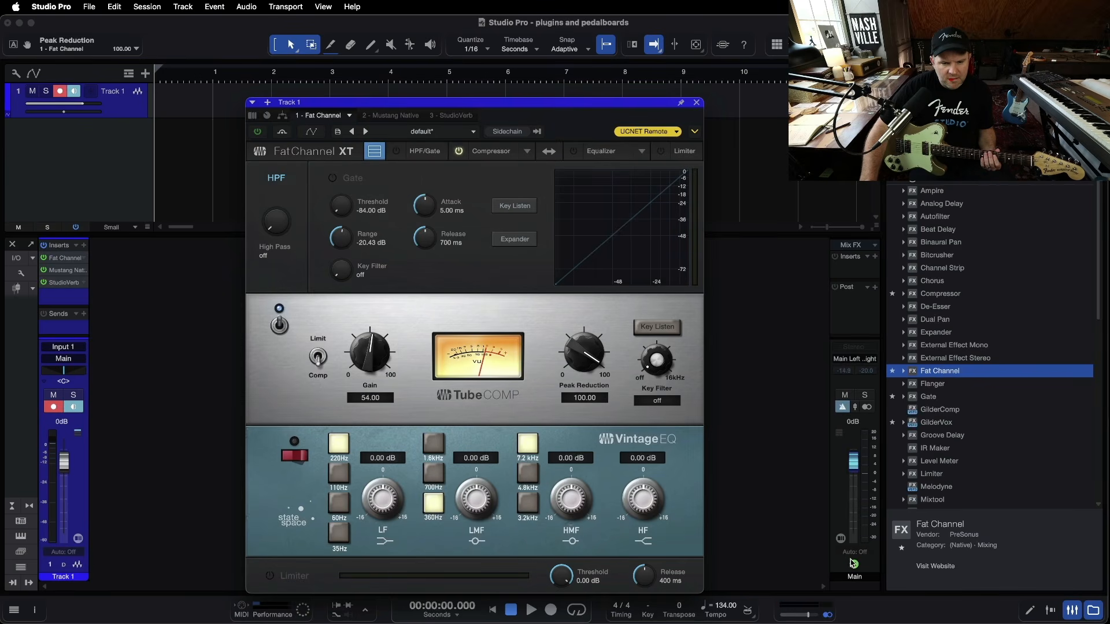
Bypass and re-enable all insert effects to compare the sound, and turn the Tube compressor's gain down to 0.
left_click(853, 563)
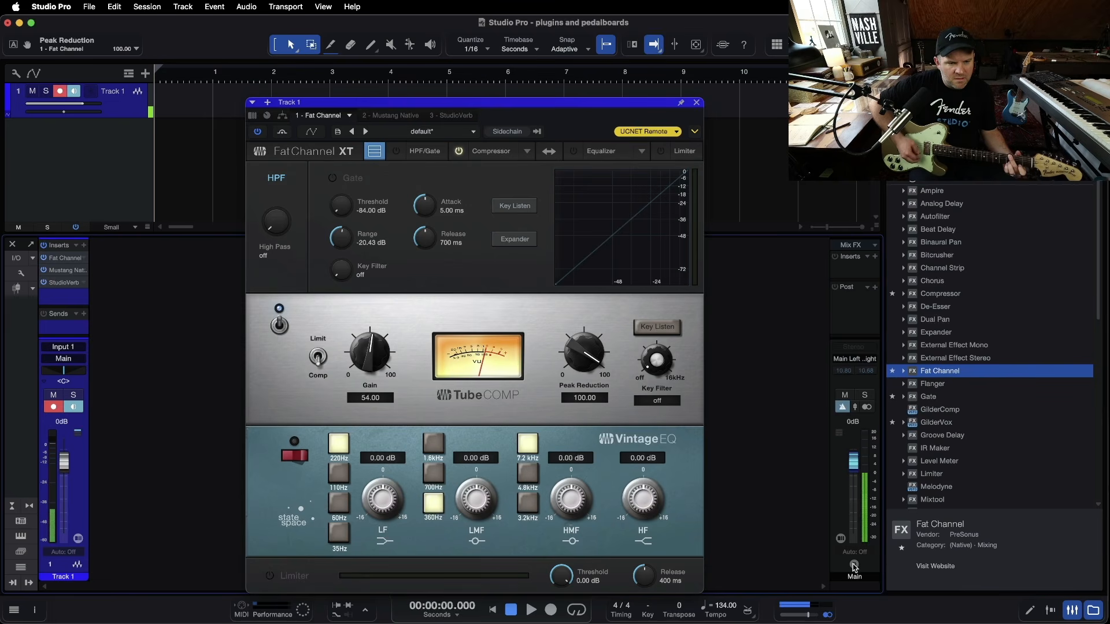
left_click(854, 565)
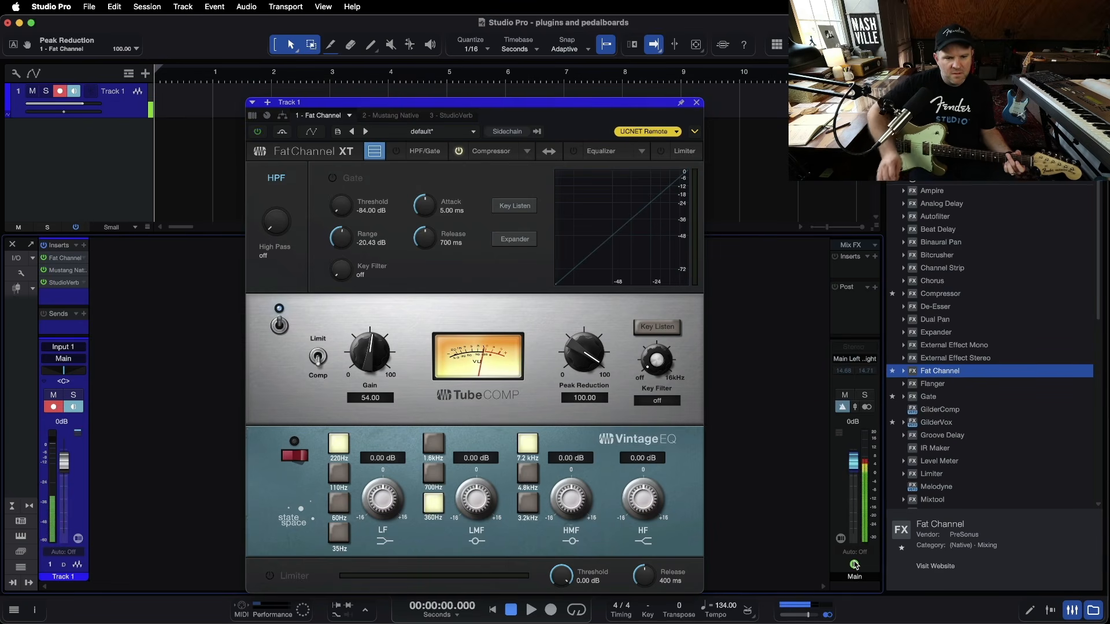
left_click_drag(595, 352, 595, 338)
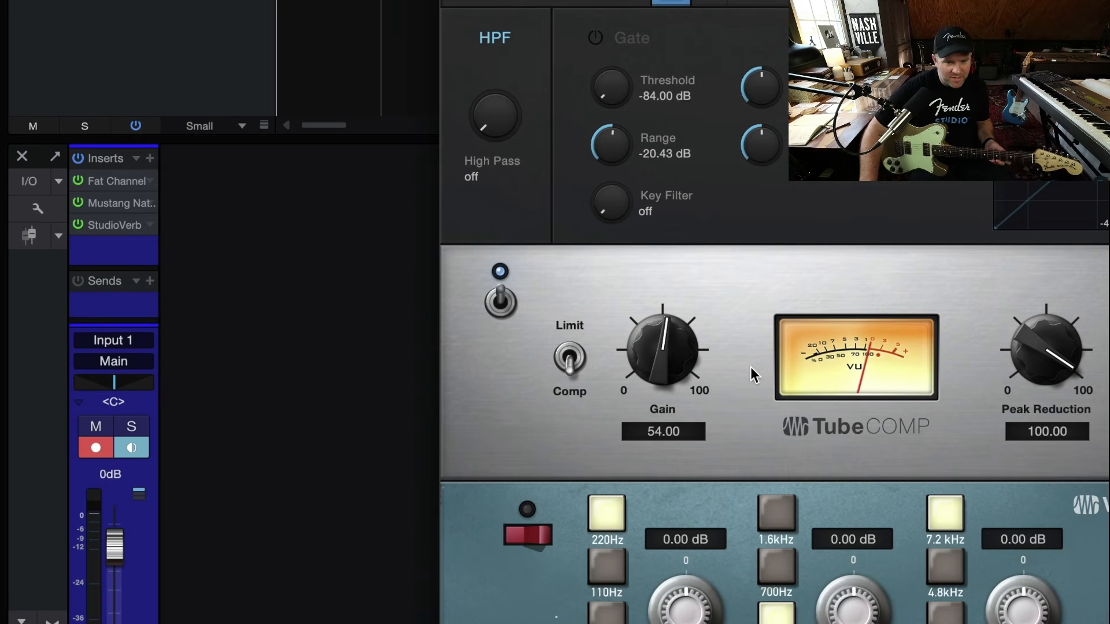
left_click_drag(670, 347, 685, 513)
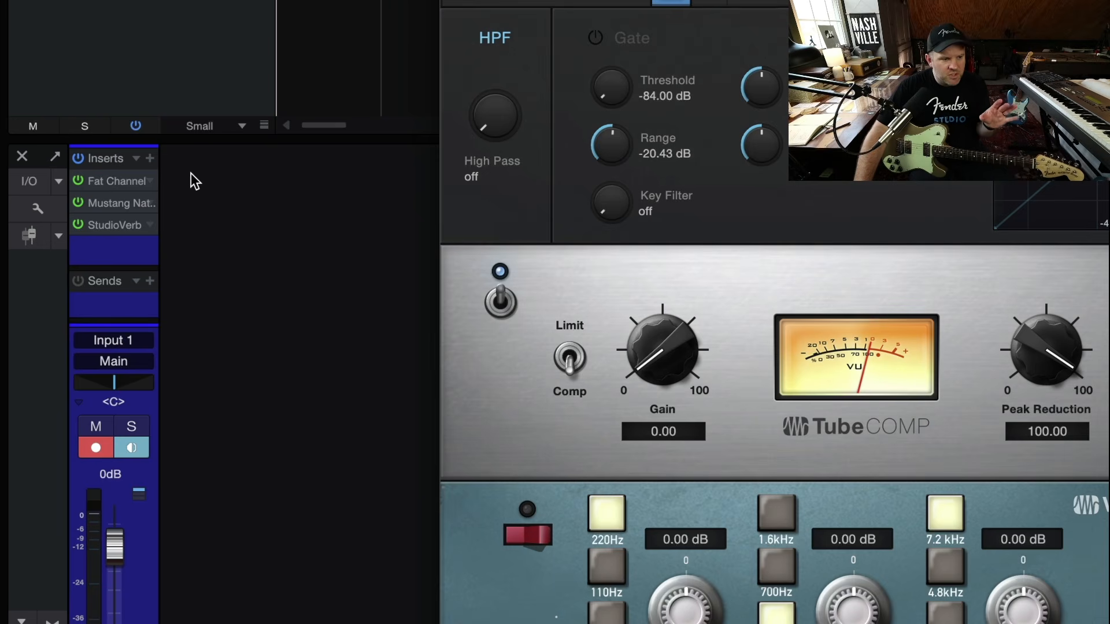
Bypass the Fat Channel and Mustang Native inserts on Track 1, and re-enable them.
left_click(78, 181)
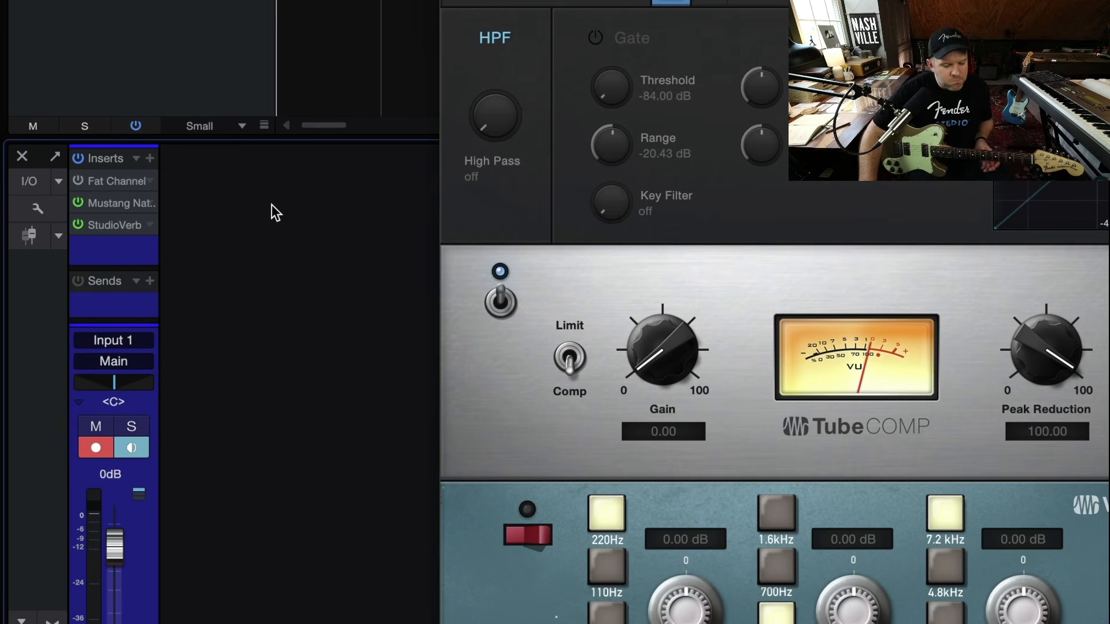
left_click(78, 204)
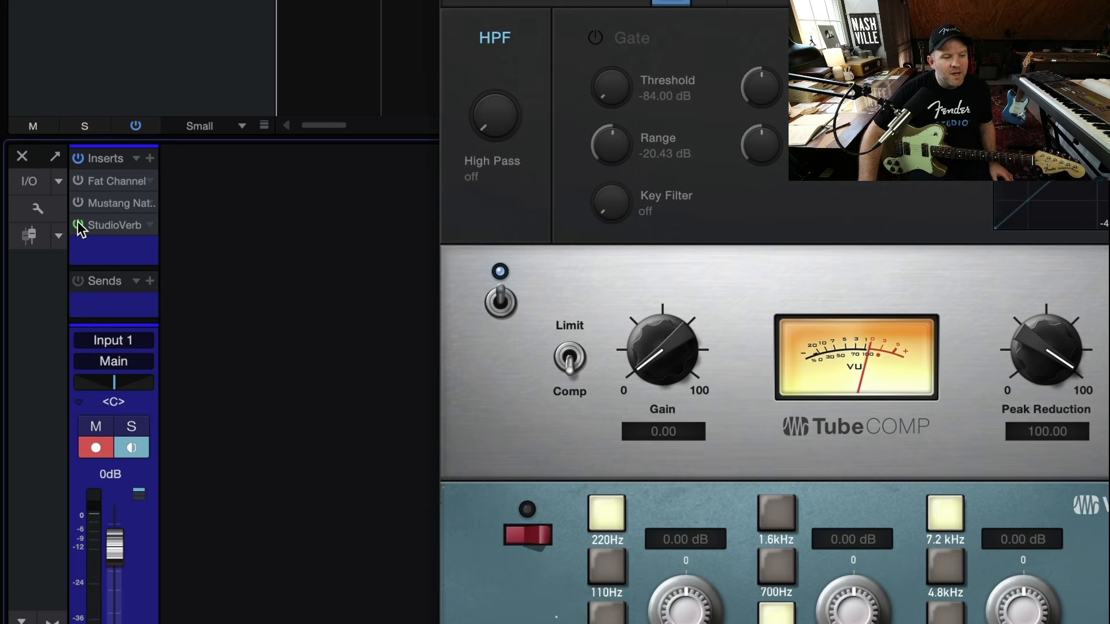
left_click(77, 182)
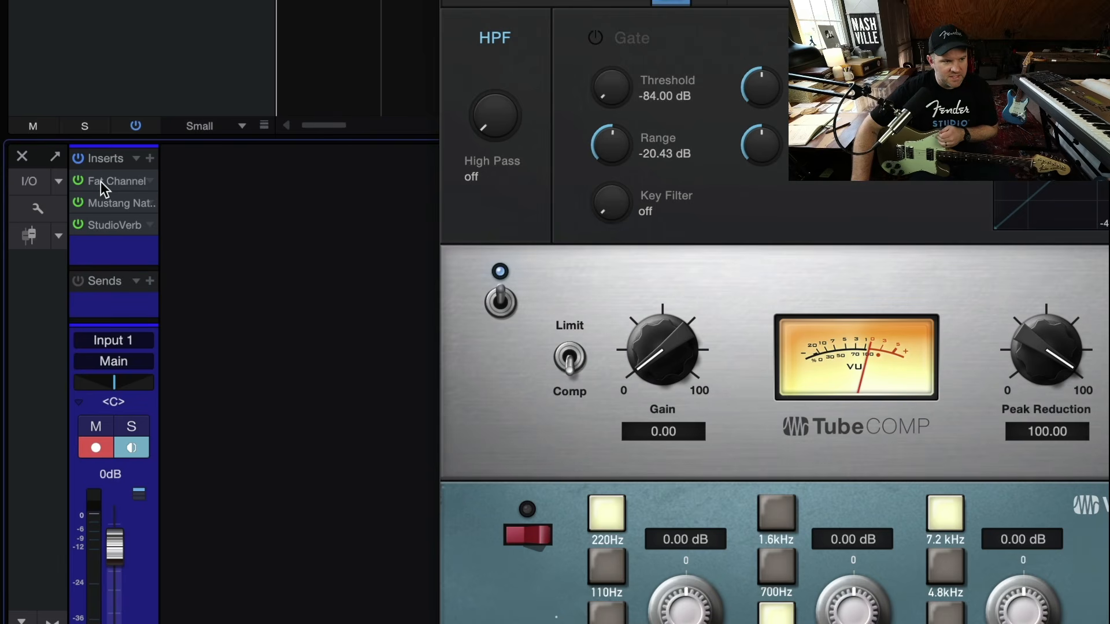
Move Fat Channel after Mustang Native on Track 1, and set the Tube compressor's gain to 51.5 and peak reduction to 94.5.
left_click_drag(110, 180, 127, 209)
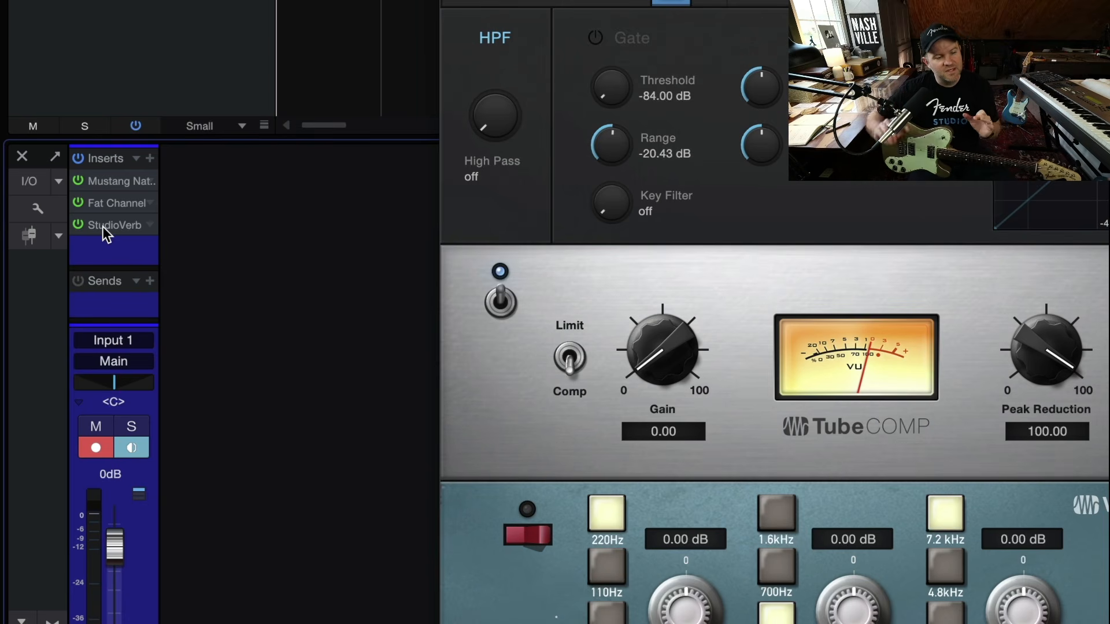
left_click_drag(1065, 336, 1005, 442)
left_click_drag(665, 347, 658, 226)
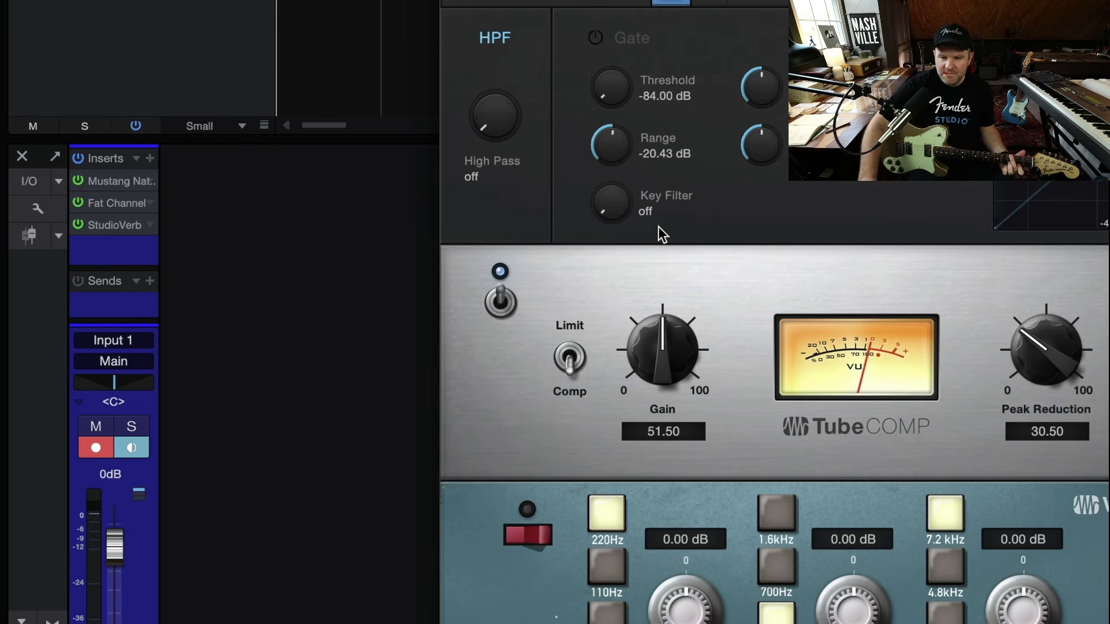
left_click_drag(1058, 349, 1058, 251)
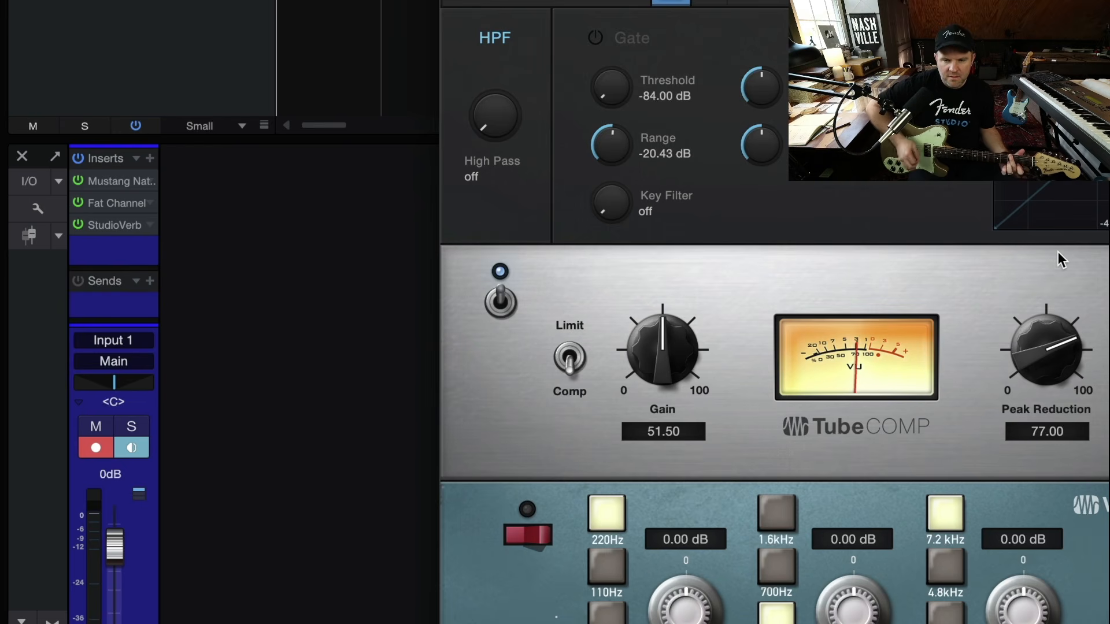
left_click_drag(1049, 342, 1052, 314)
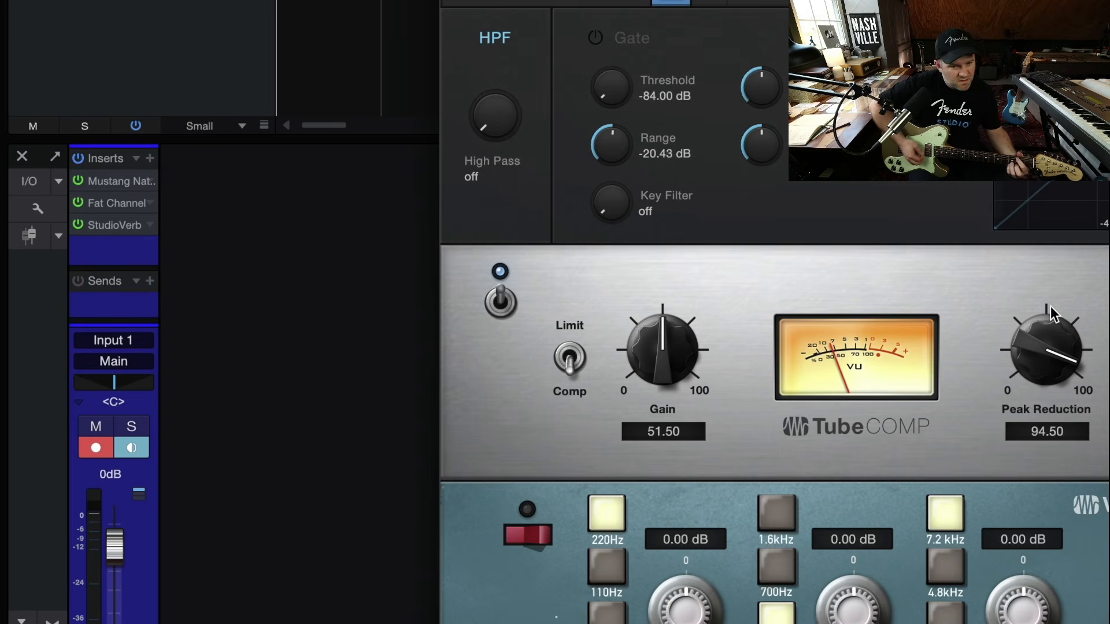
Set the Tube compressor's gain to 45, toggling the compressor off and on to match and compare the levels.
left_click(503, 300)
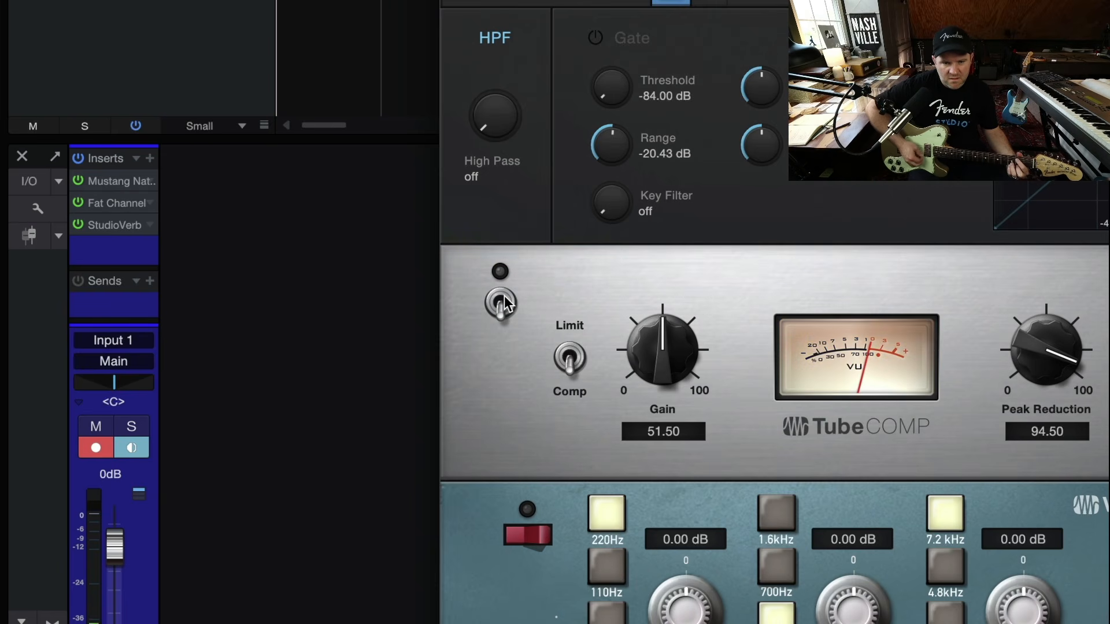
left_click_drag(652, 332, 597, 334)
left_click(502, 303)
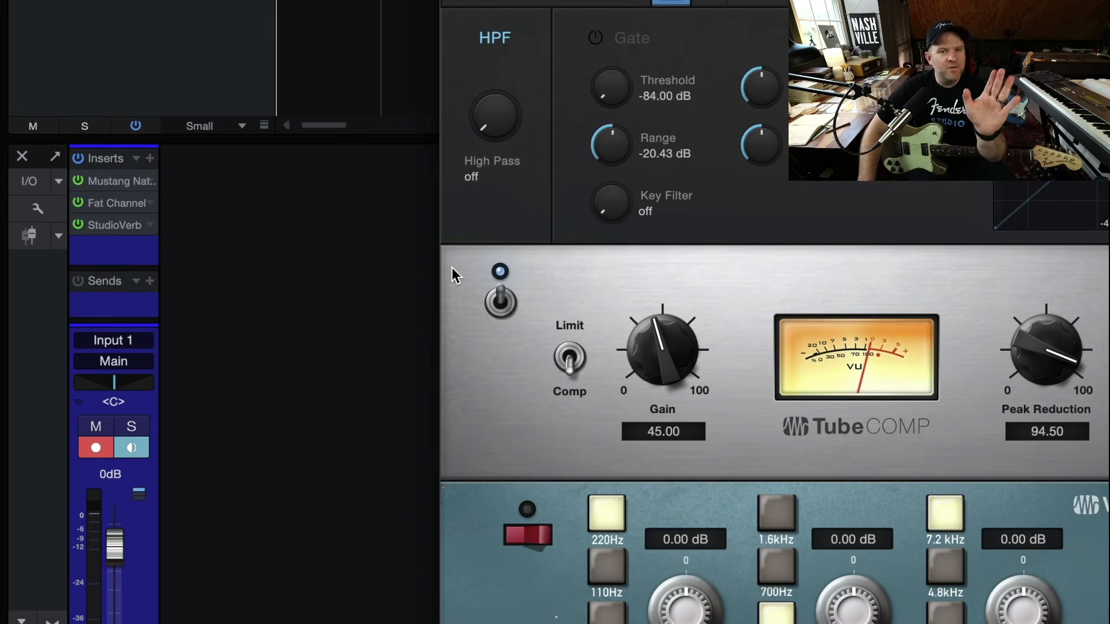
left_click(494, 287)
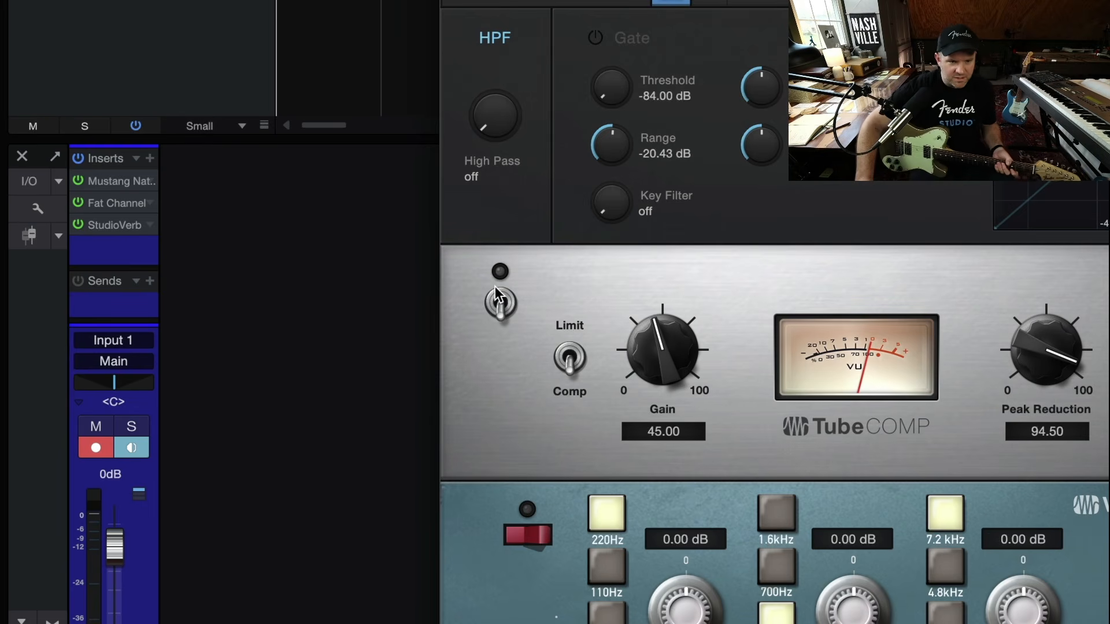
left_click(496, 288)
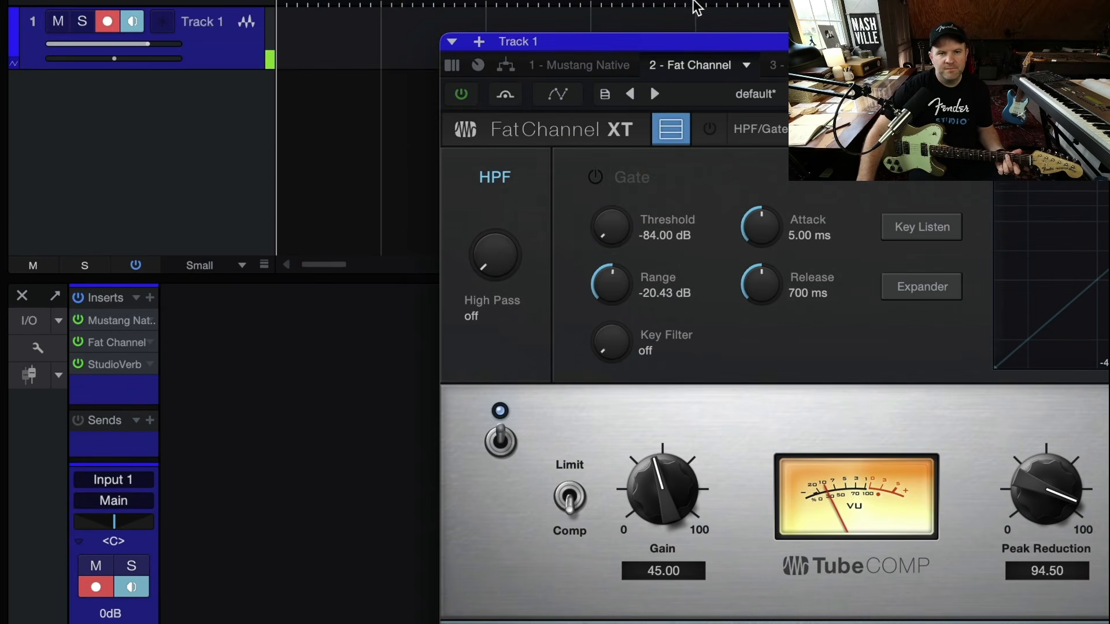
Move the Fat Channel window next to Track 1's channel strip and switch the Tube compressor off.
left_click_drag(699, 35, 428, 15)
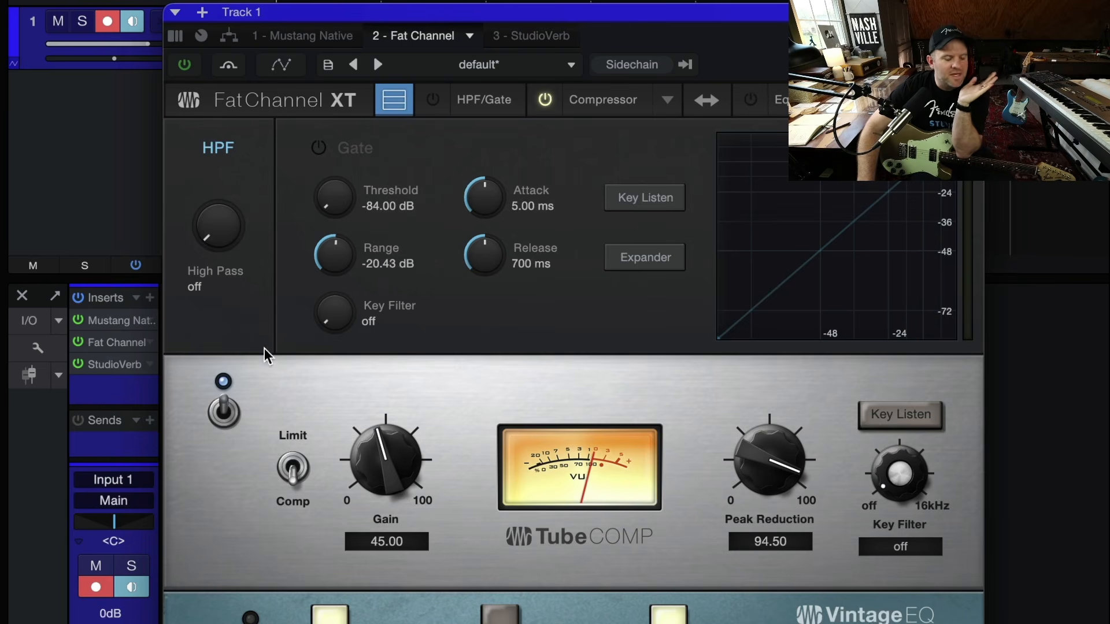
left_click(233, 410)
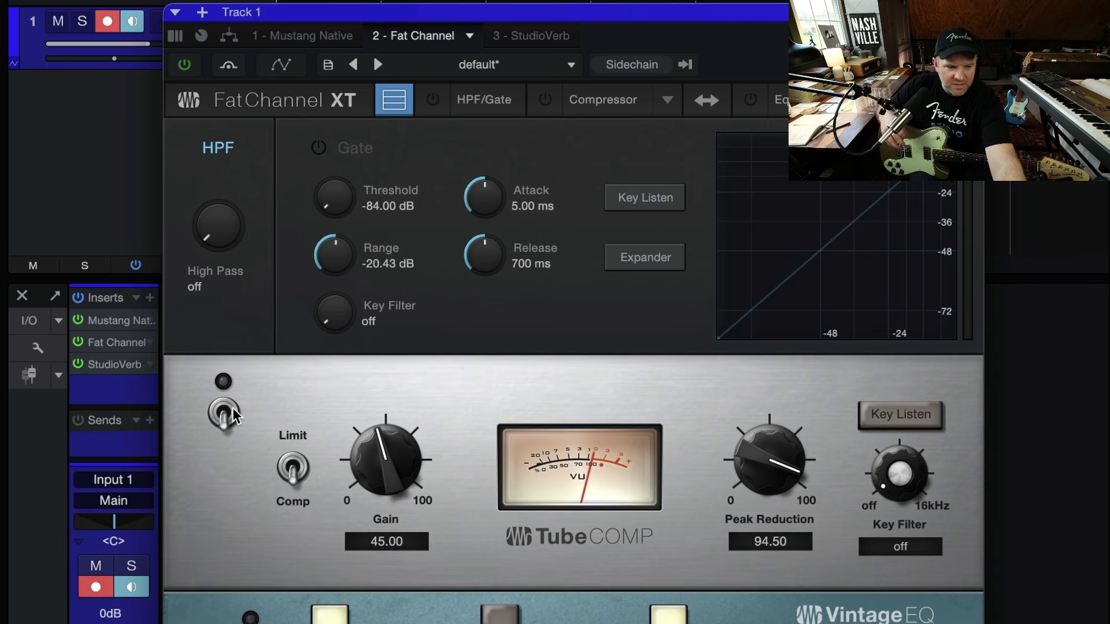
Toggle the Tube compressor on, off and on again to compare the tone, leaving it on.
left_click(230, 419)
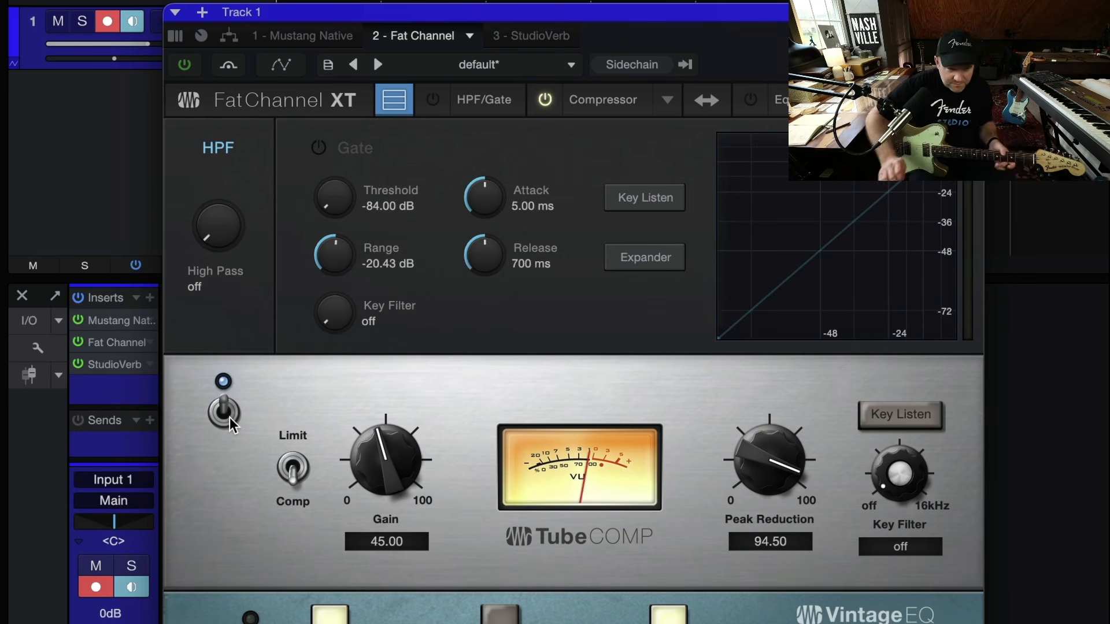
left_click(226, 413)
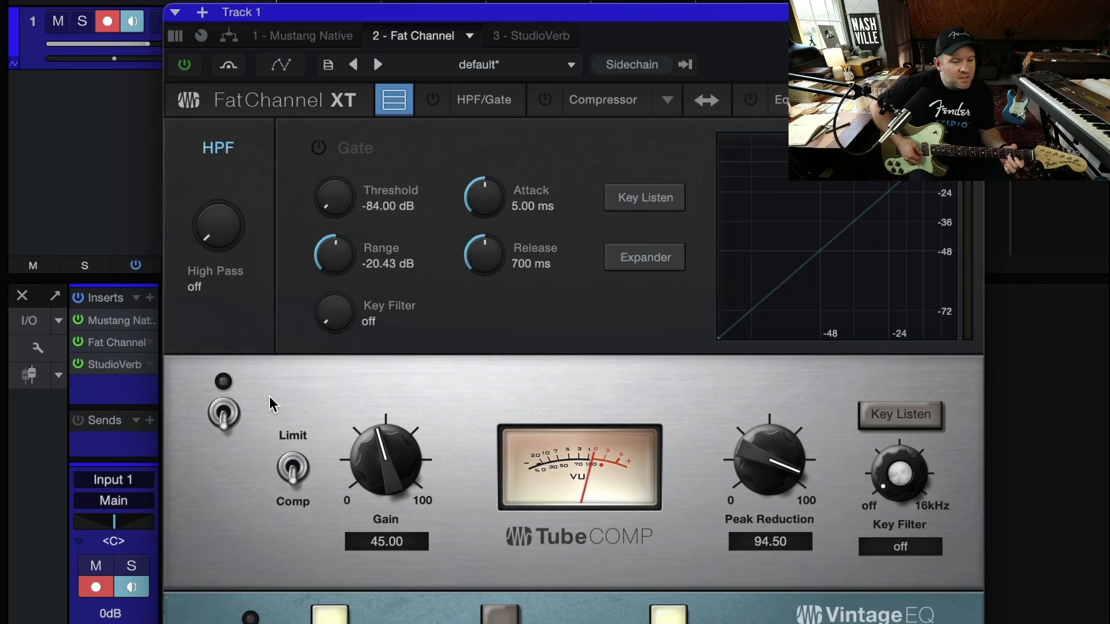
left_click(230, 412)
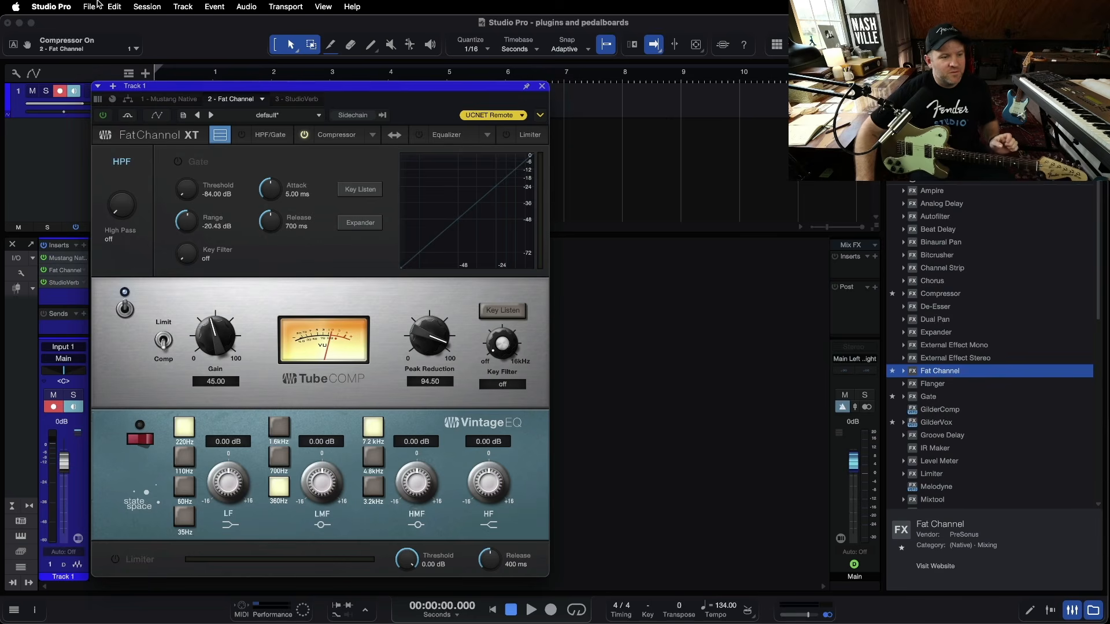
Examine the '65 Princeton amp, Sine Tremolo and '65 Spring reverb blocks in Track 1's Mustang Native.
left_click(68, 260)
double_click(68, 260)
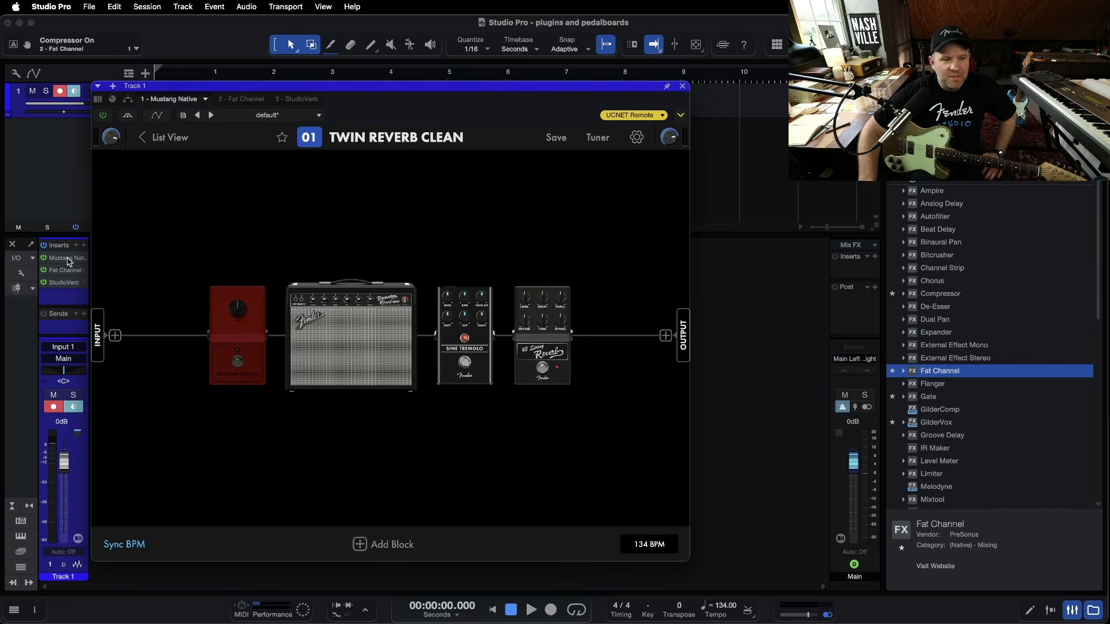
left_click(370, 315)
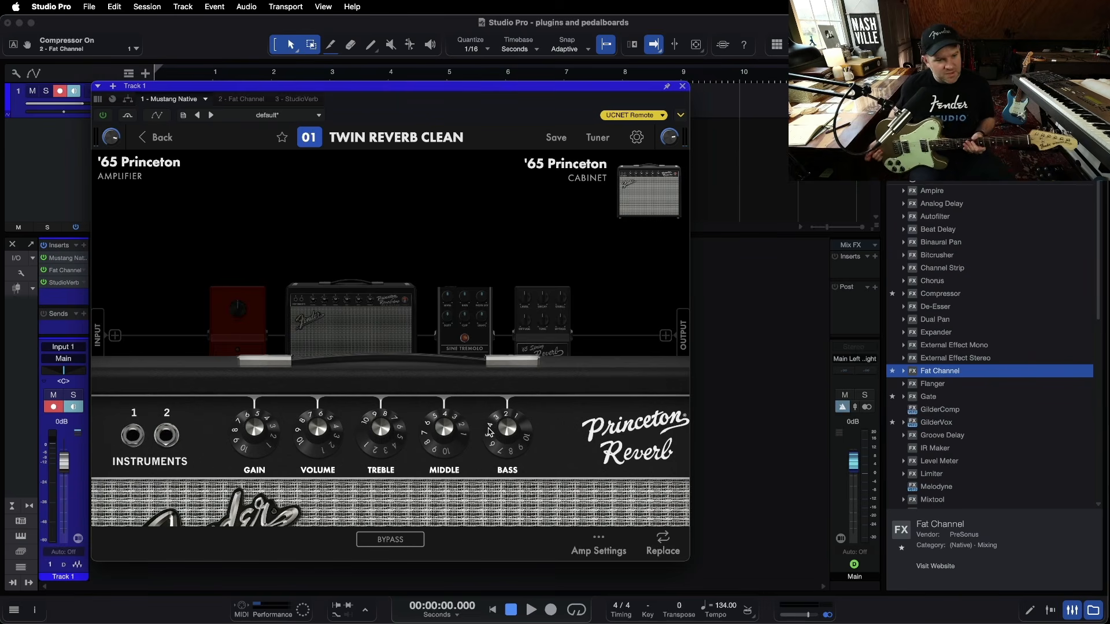
left_click(486, 333)
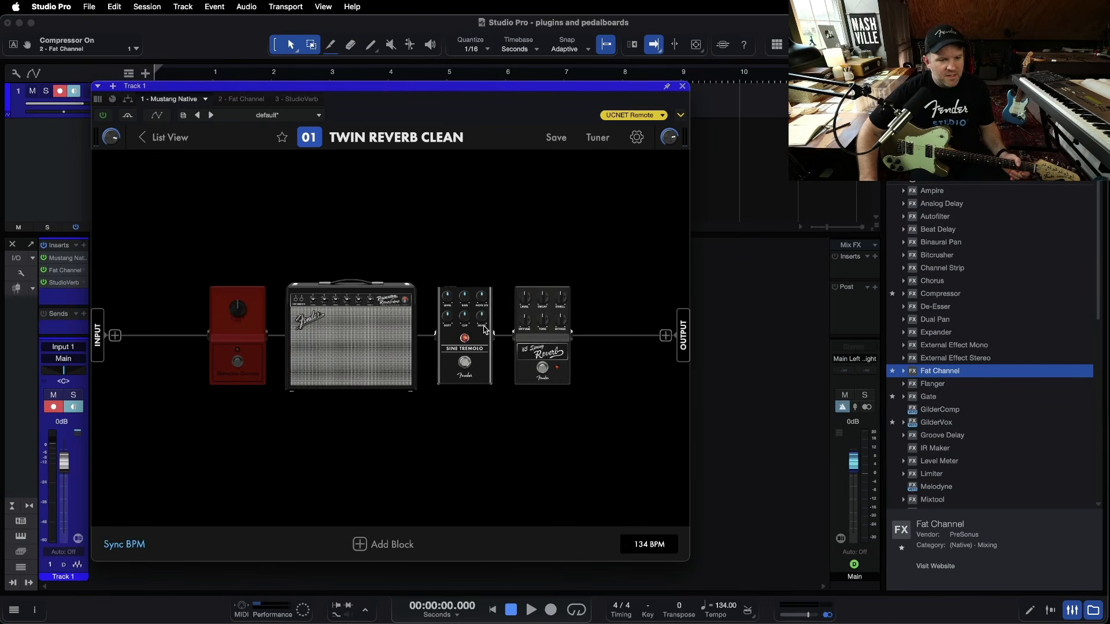
left_click(519, 420)
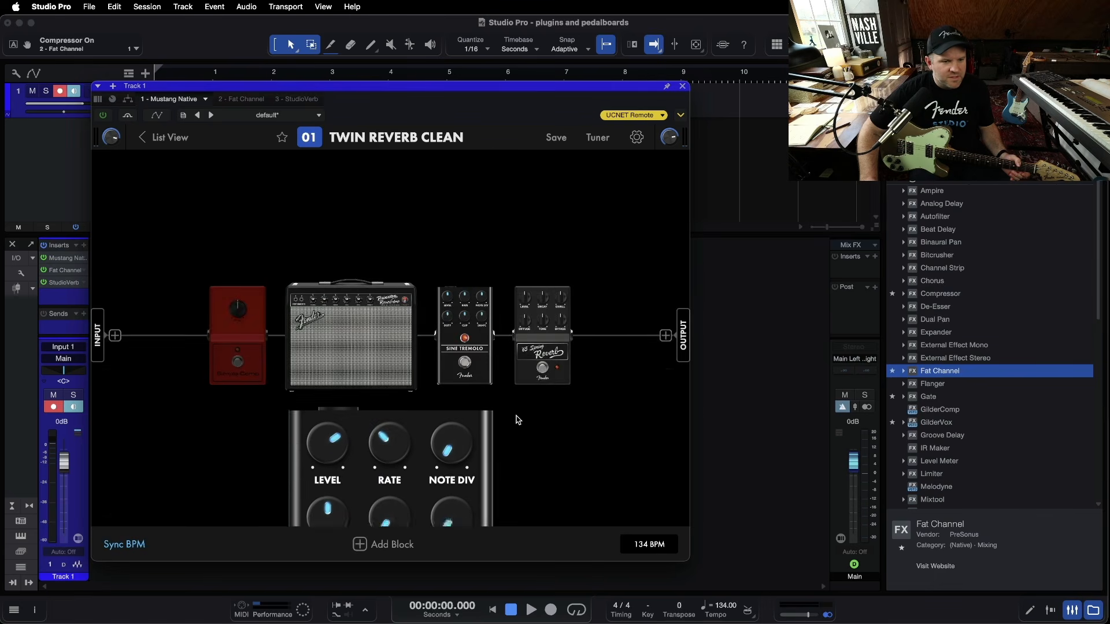
left_click(537, 373)
left_click(539, 420)
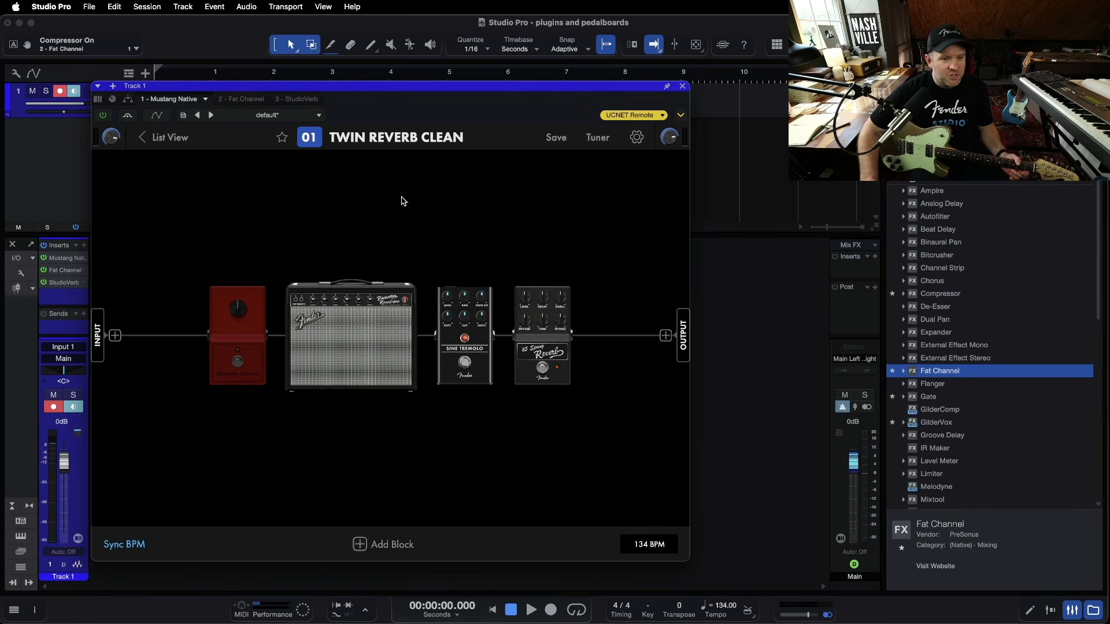
Bypass StudioVerb on Track 1 and change Fat Channel's compressor model to FET.
left_click(294, 99)
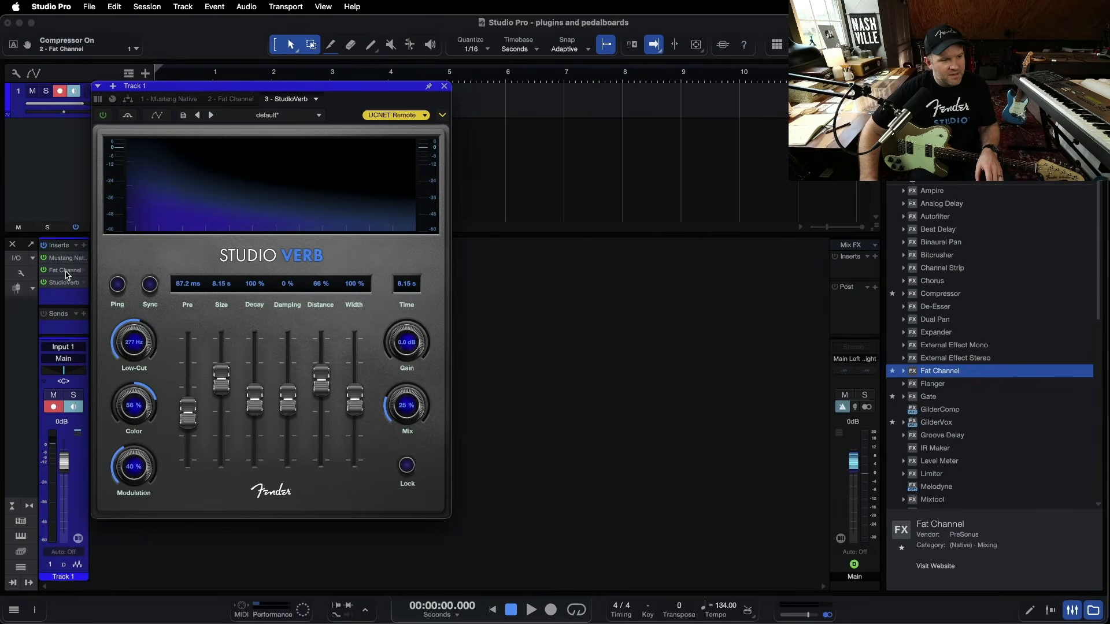
left_click(61, 206)
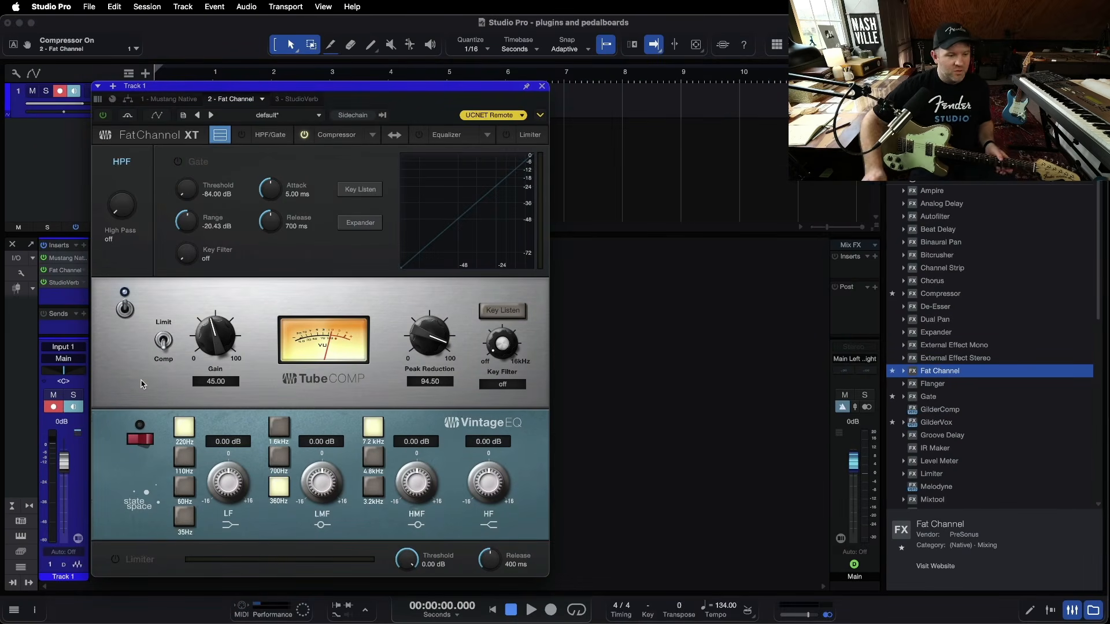
left_click(44, 283)
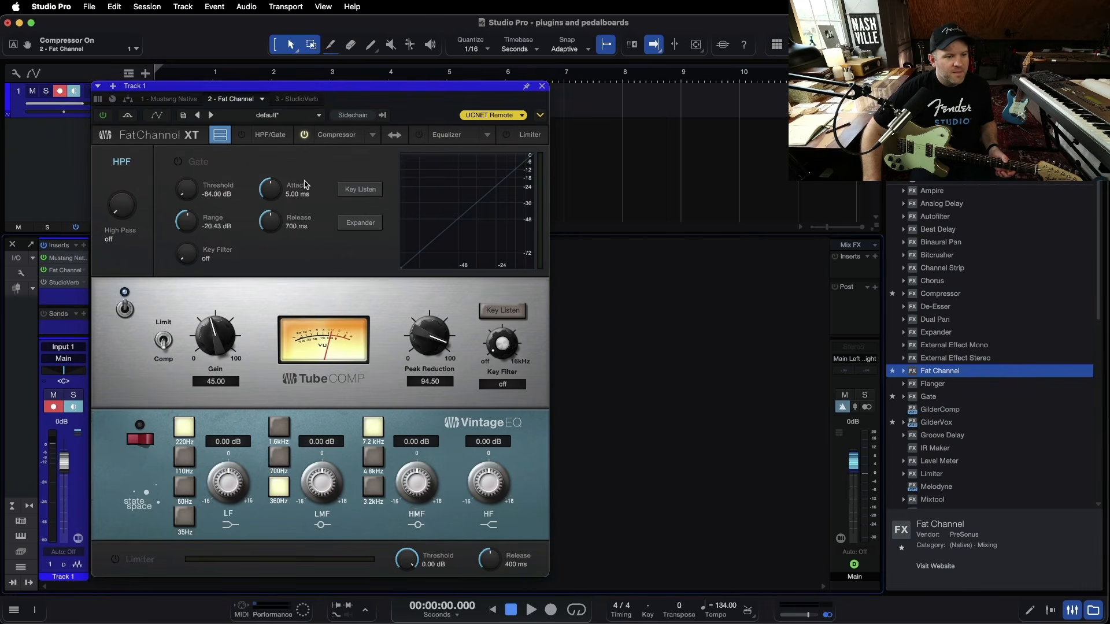
left_click(373, 135)
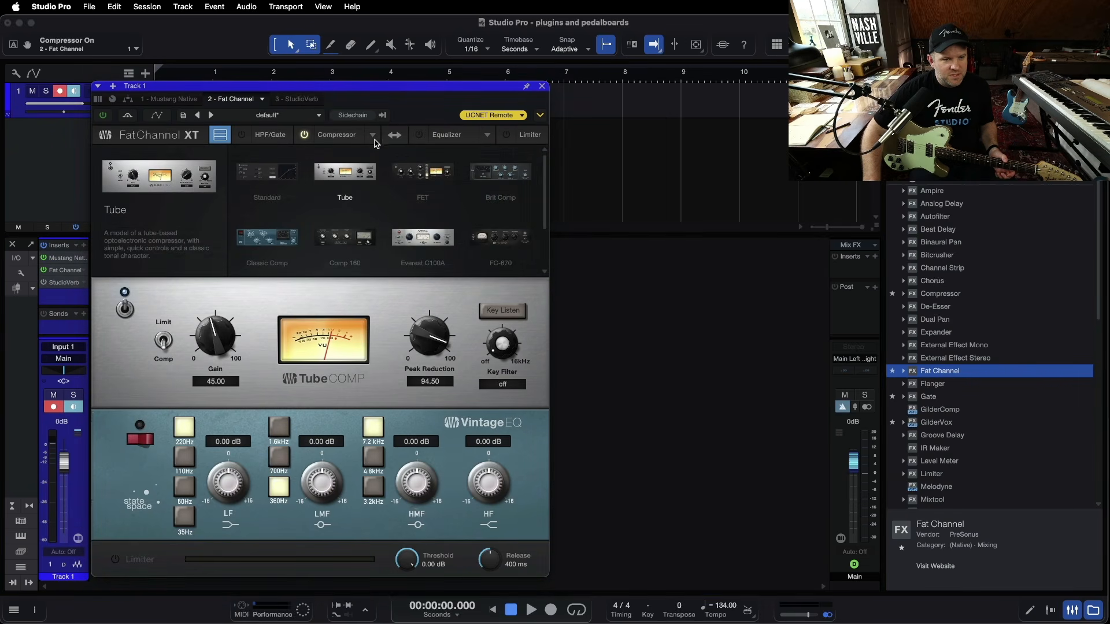
left_click(429, 177)
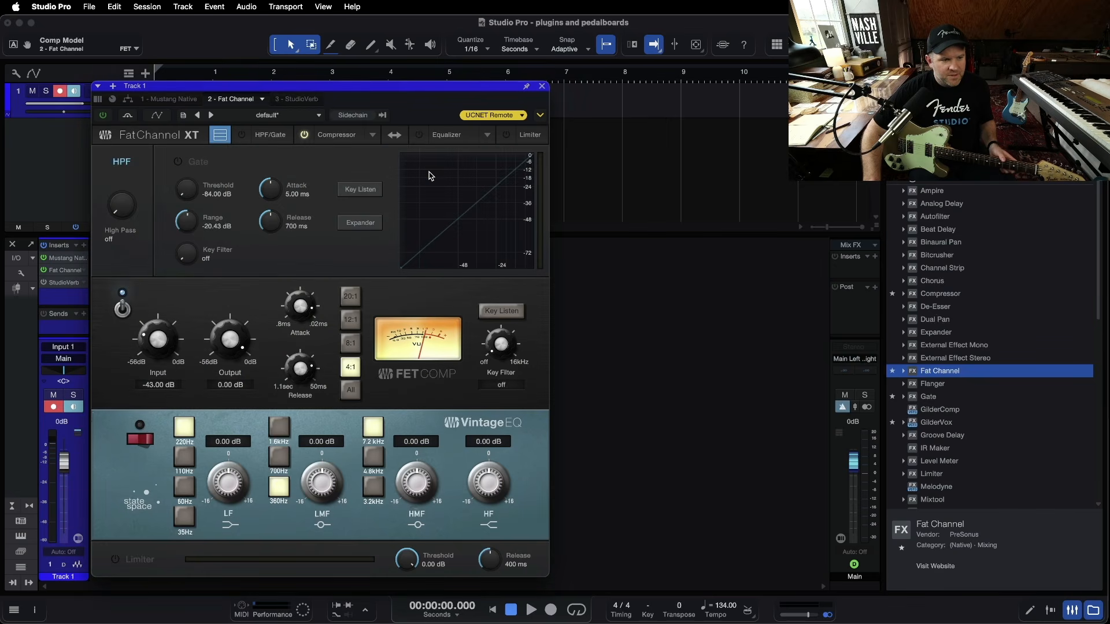
Bypass the Sine Tremolo and '65 Spring reverb pedals in Mustang Native.
left_click(185, 104)
left_click(443, 326)
left_click(389, 436)
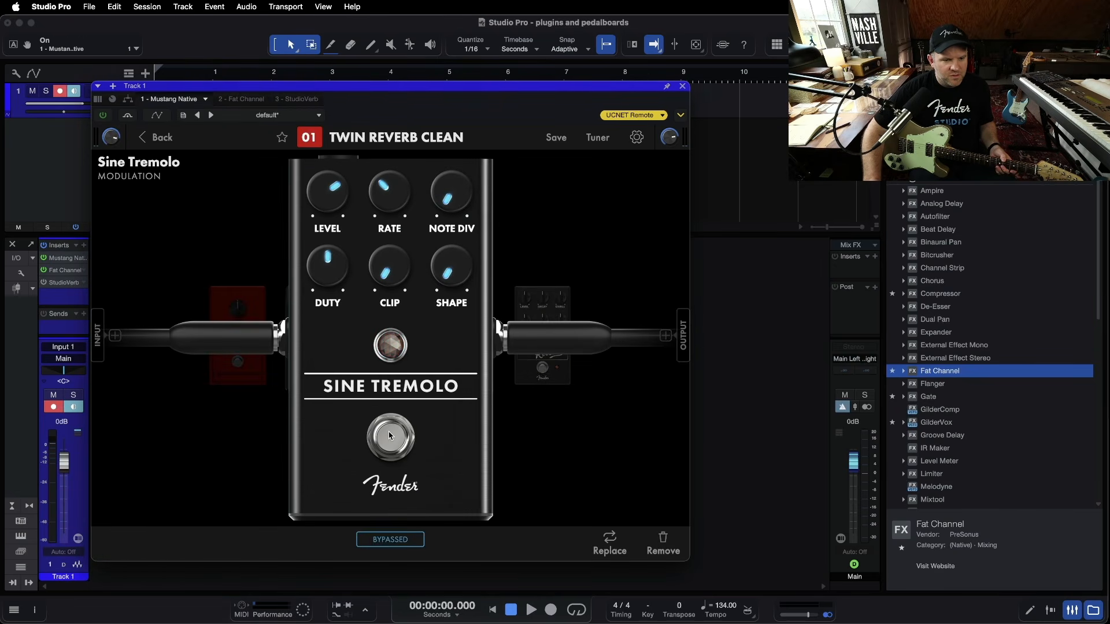
left_click(559, 386)
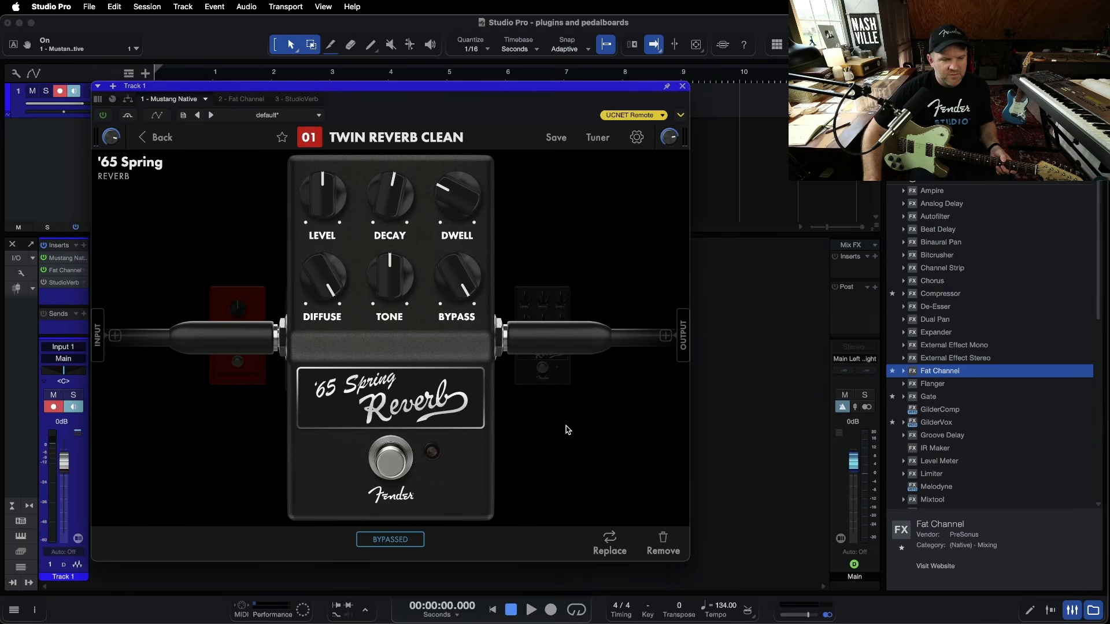
left_click(566, 429)
Switch off the FET compressor, raise the '65 Princeton amp's gain and set its volume to 5.7.
left_click(246, 101)
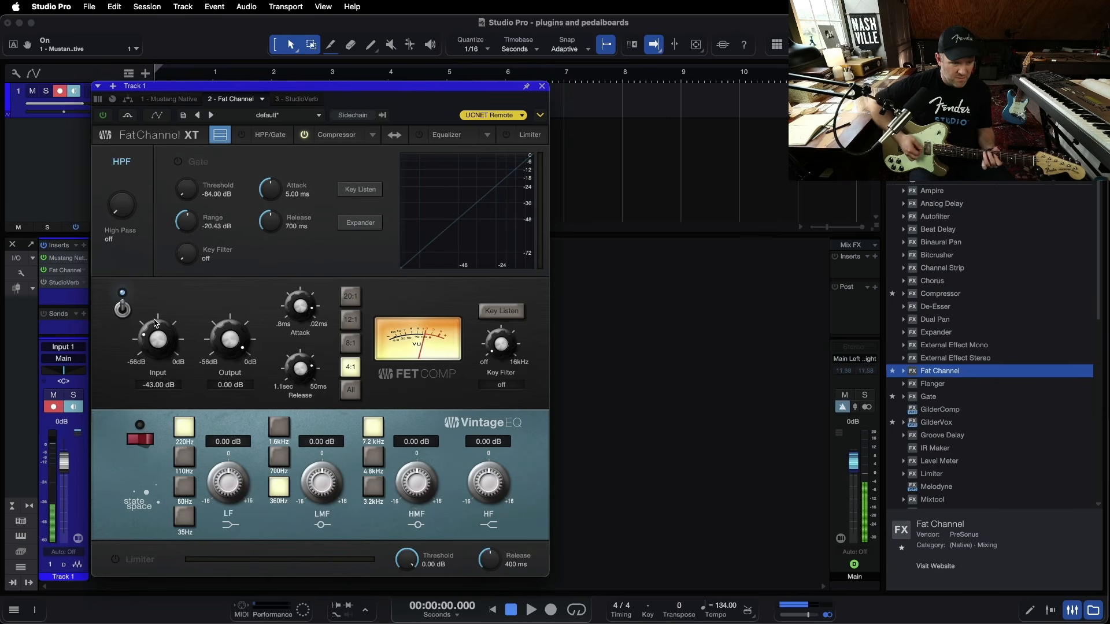
left_click(122, 308)
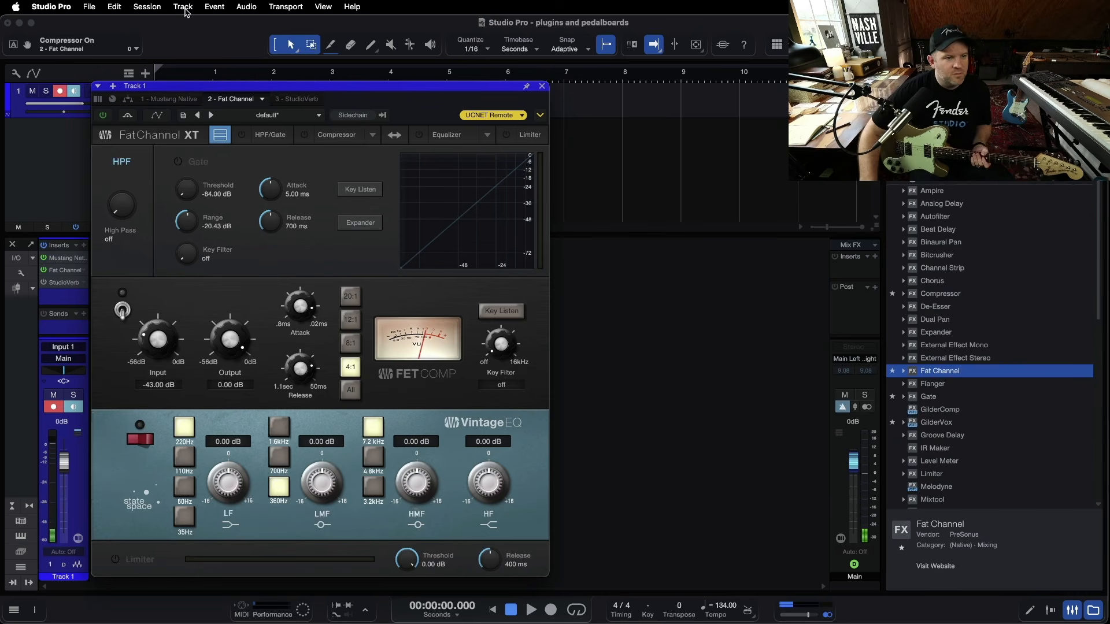
left_click(181, 100)
left_click(310, 306)
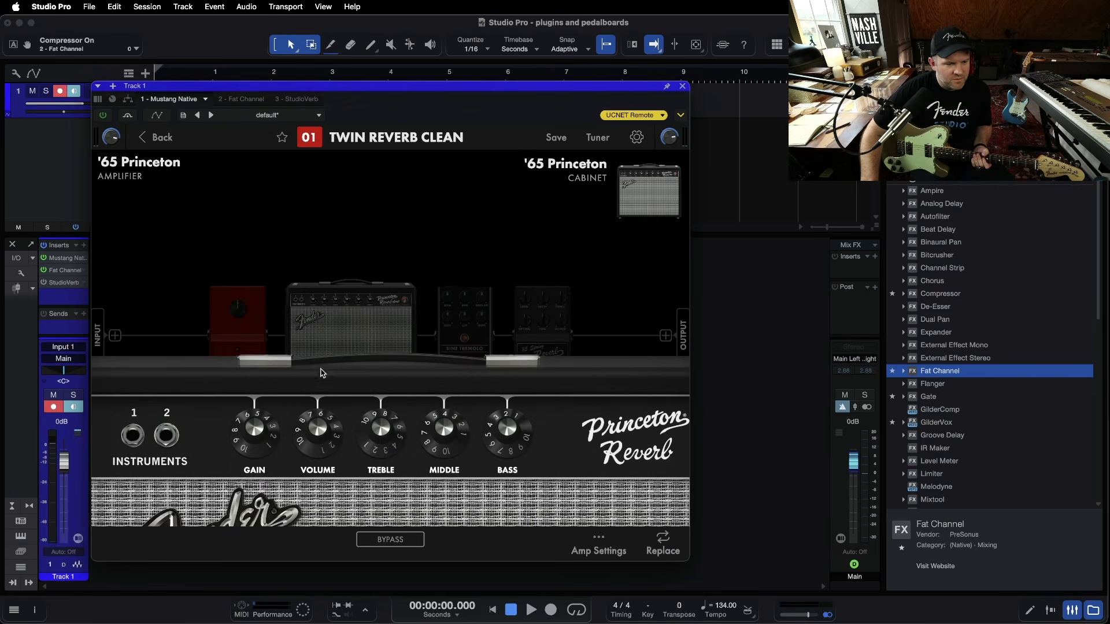
mouse_move(263, 423)
left_click_drag(263, 424, 263, 420)
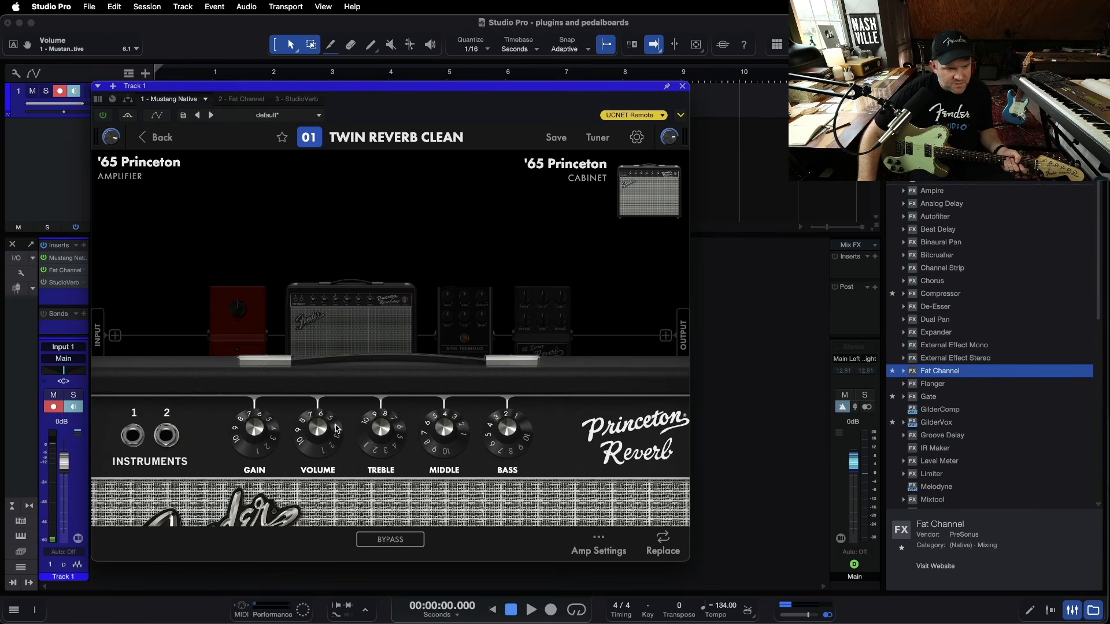
left_click_drag(323, 434, 322, 443)
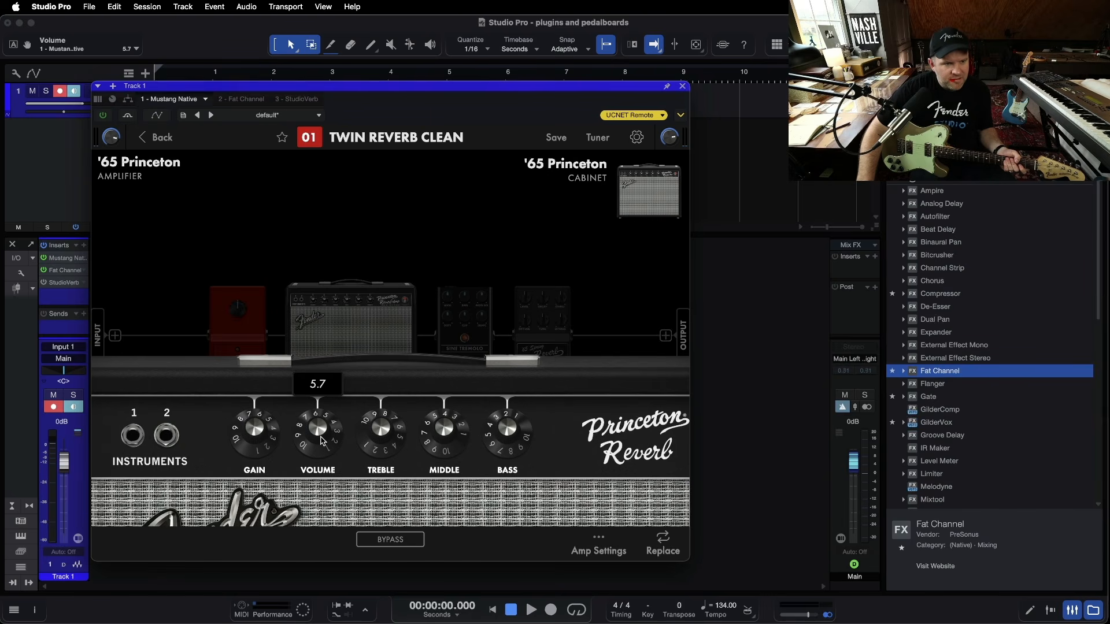
Switch on the FET compressor and set its input to -20.60 dB, output to -22.88 dB and attack to 0.62 ms.
left_click(241, 99)
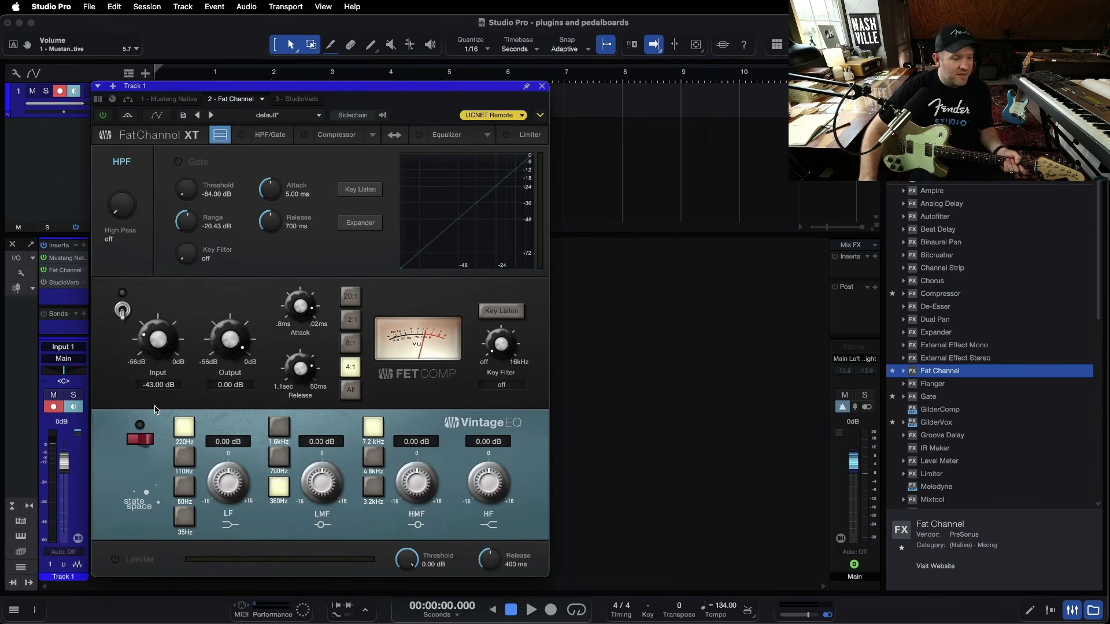
left_click(122, 310)
left_click_drag(146, 322, 149, 319)
left_click_drag(211, 333, 175, 328)
left_click_drag(299, 364, 301, 390)
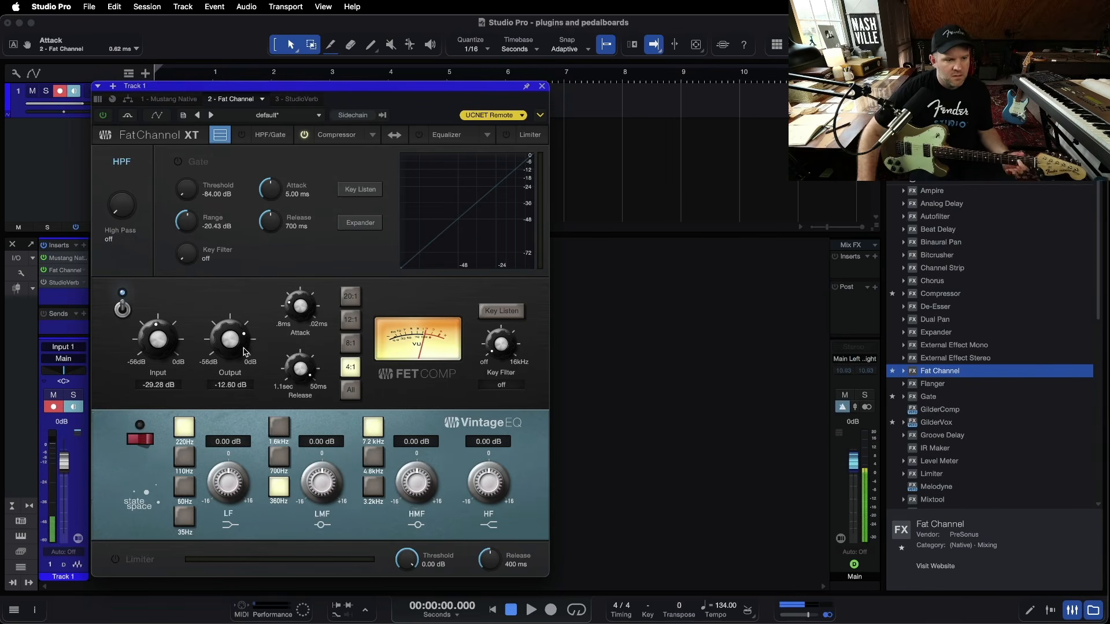
left_click_drag(172, 363, 164, 342)
left_click_drag(243, 341, 243, 356)
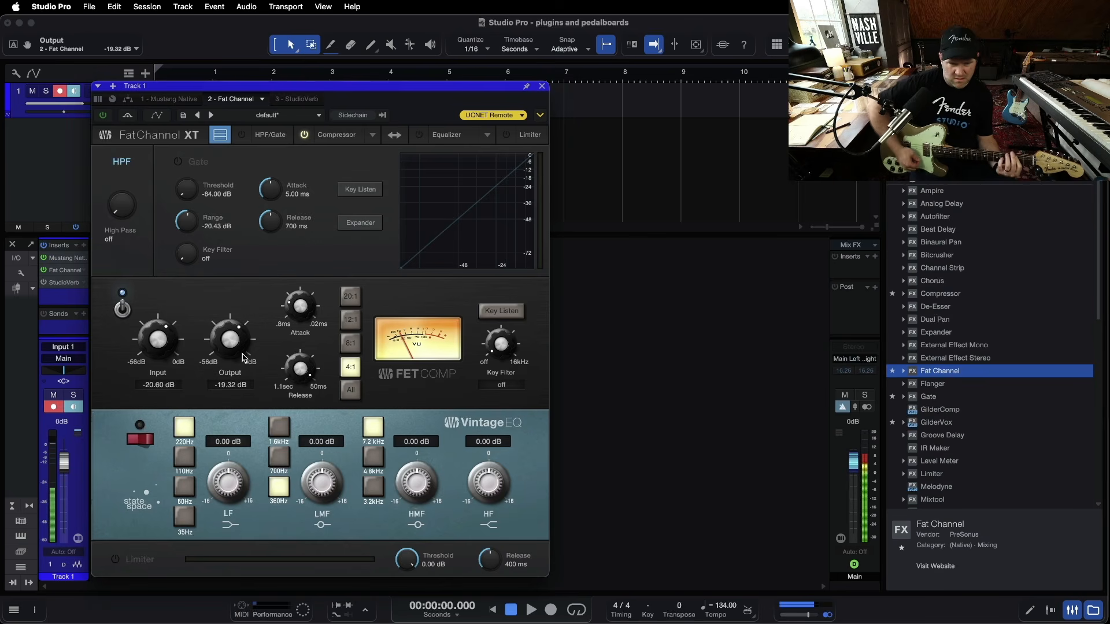
left_click_drag(243, 356, 235, 358)
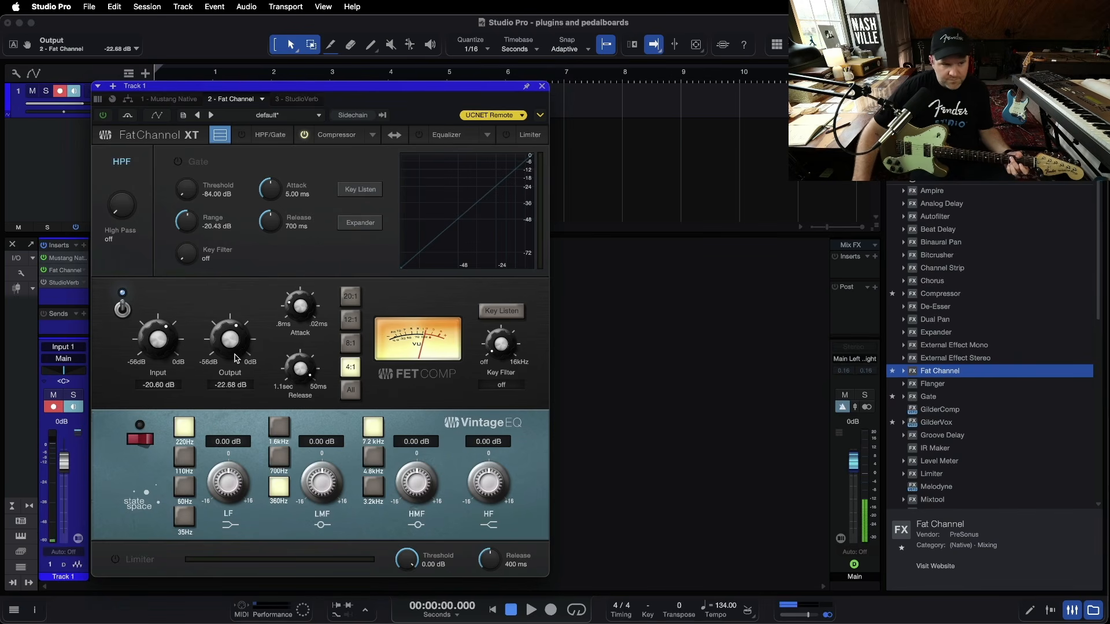
Toggle the FET compressor off, on and off again to compare the driven amp tone, leaving it off.
left_click(123, 309)
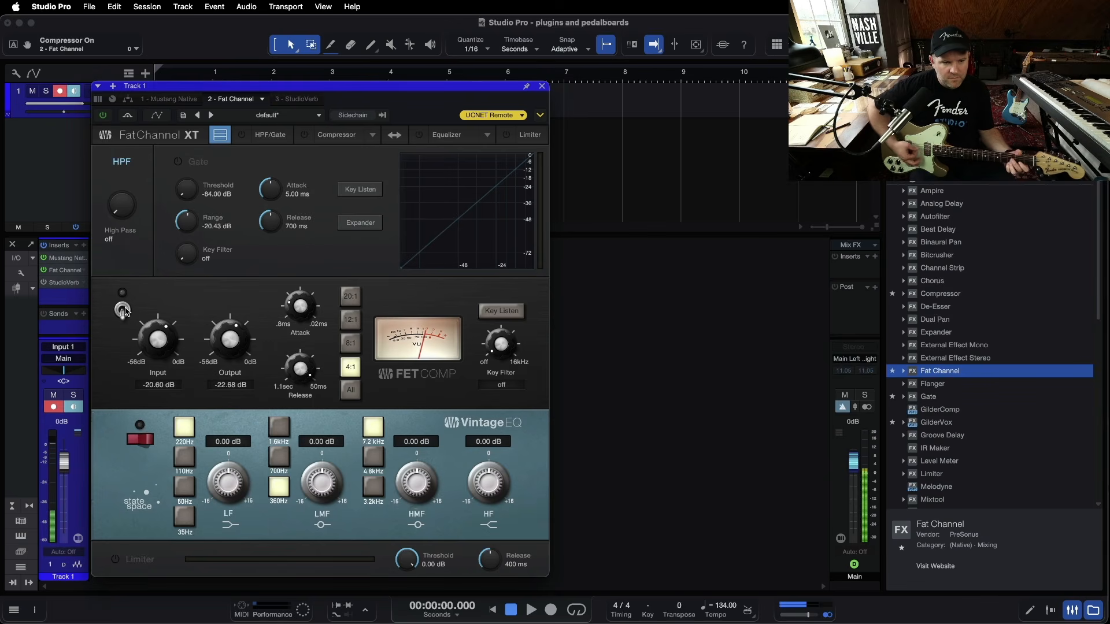
left_click(122, 310)
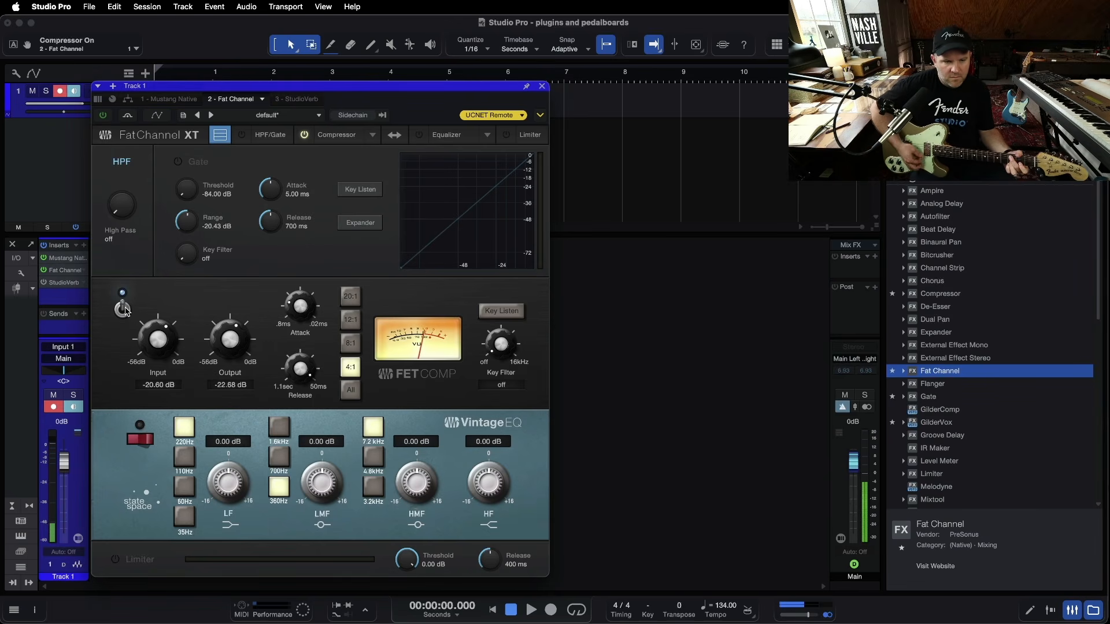
left_click(123, 309)
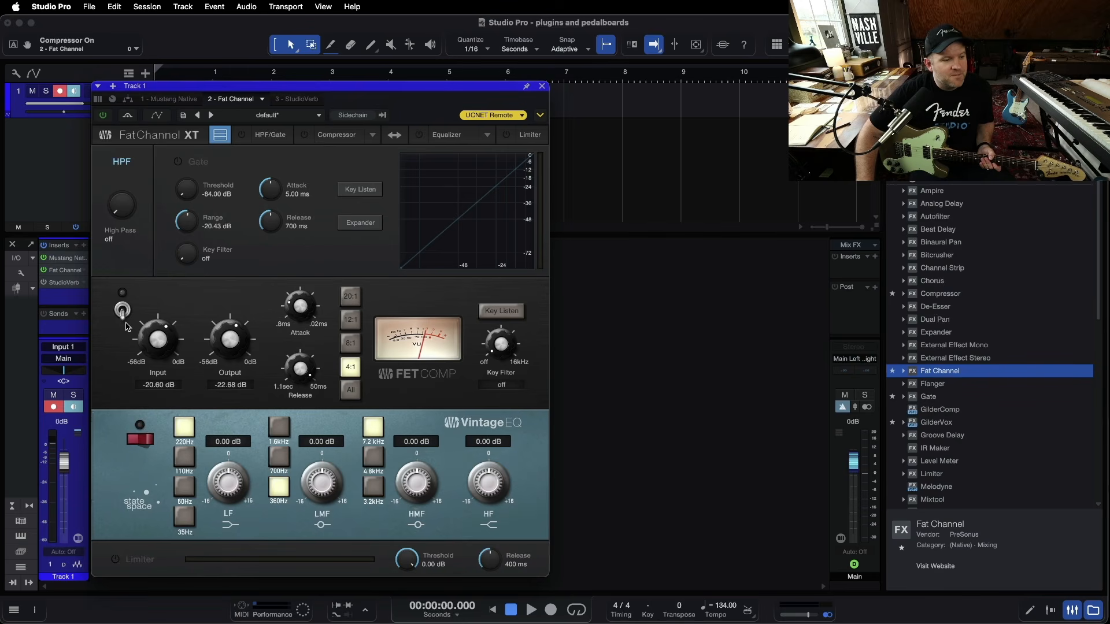
Re-enable StudioVerb on Track 1 and the Sine Tremolo and '65 Spring reverb pedals in Mustang Native.
left_click(43, 282)
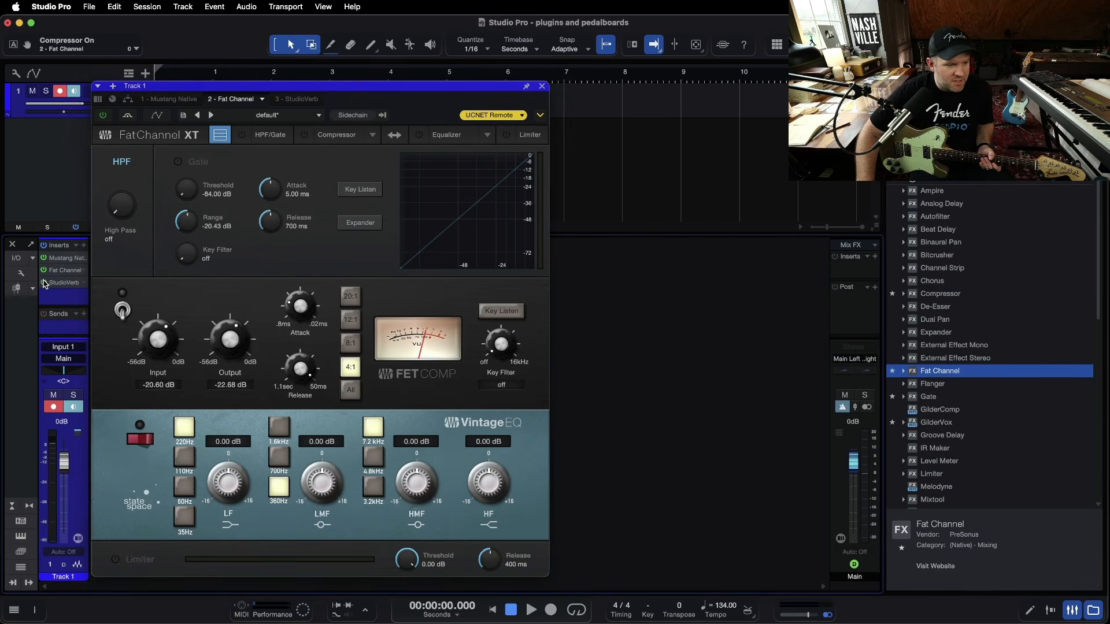
left_click(74, 260)
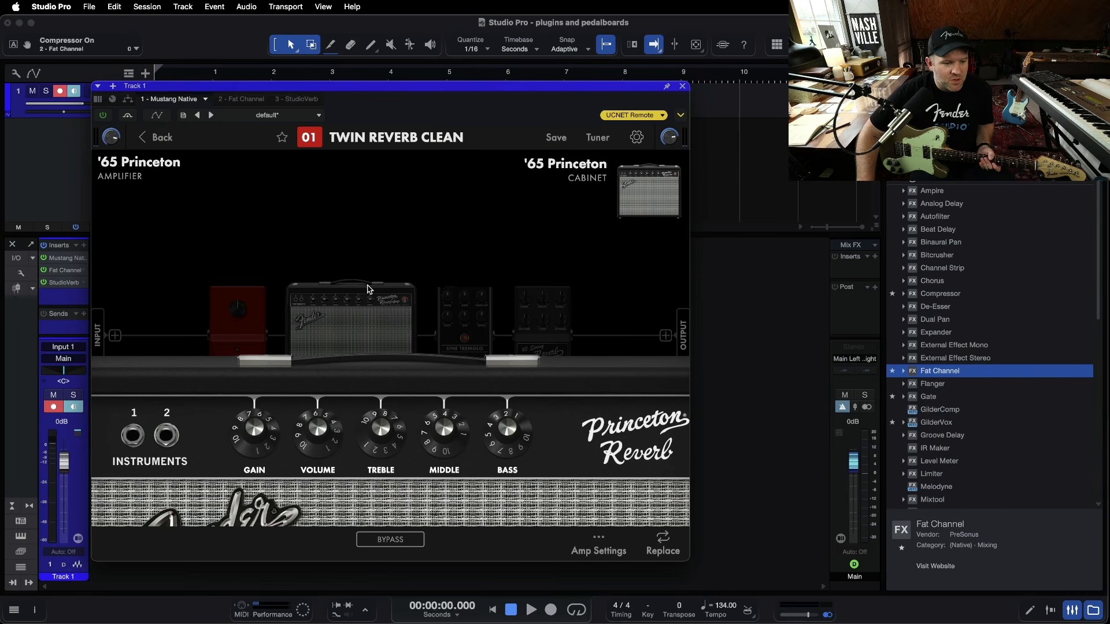
left_click(422, 294)
left_click(466, 315)
left_click(415, 429)
left_click(540, 433)
left_click(542, 325)
left_click(370, 462)
left_click(557, 461)
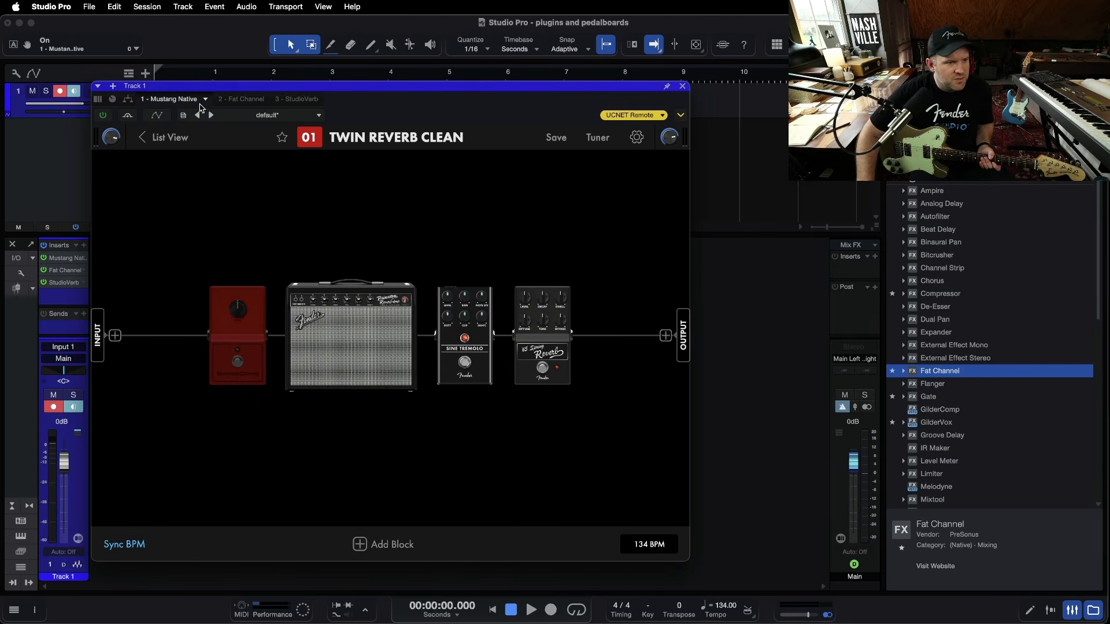
Switch the FET compressor back on in Fat Channel and check the signal in StudioVerb.
left_click(236, 99)
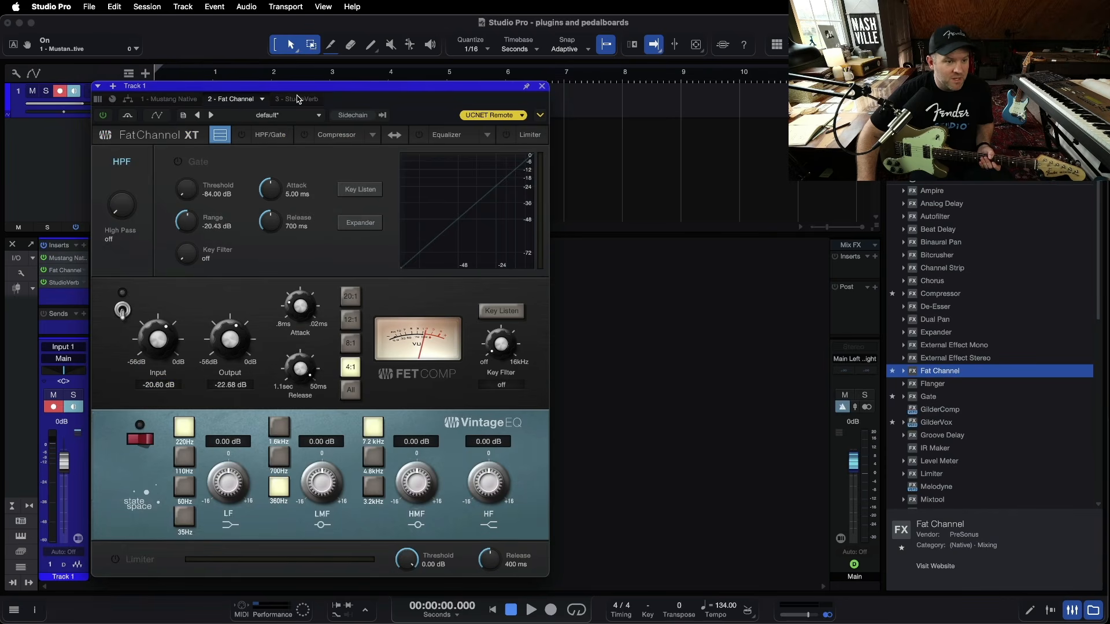
left_click(298, 99)
left_click(239, 99)
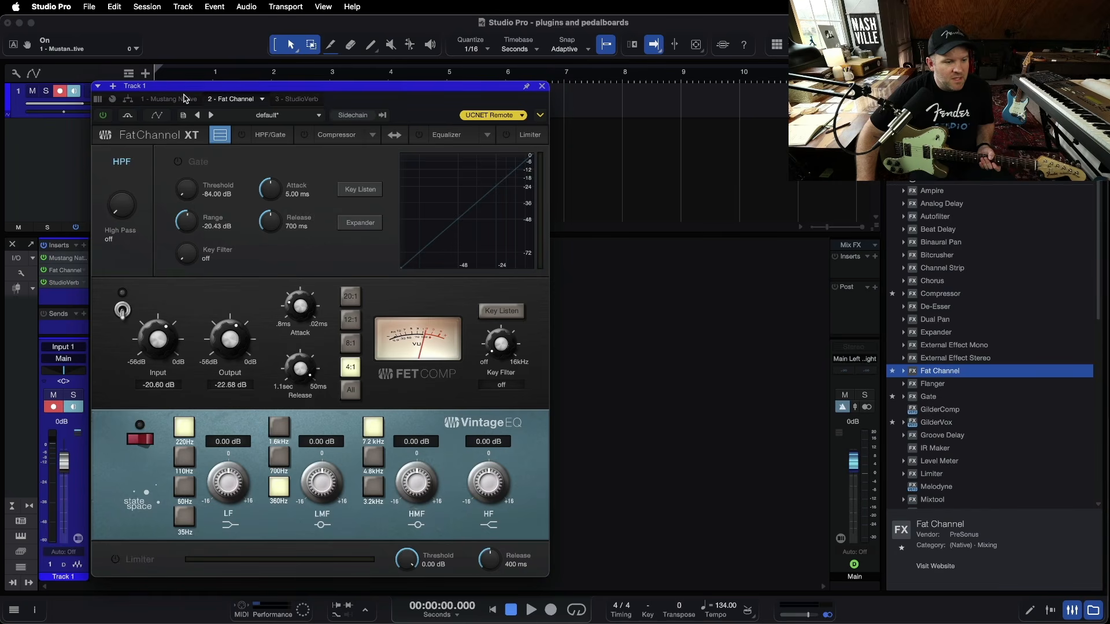
left_click(123, 309)
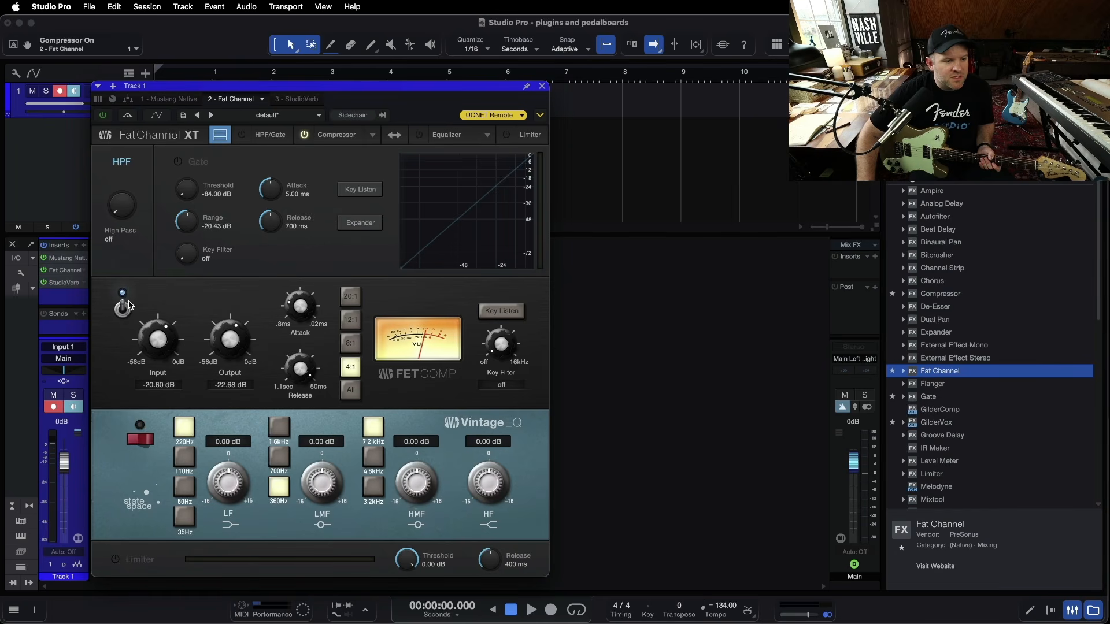
left_click(310, 101)
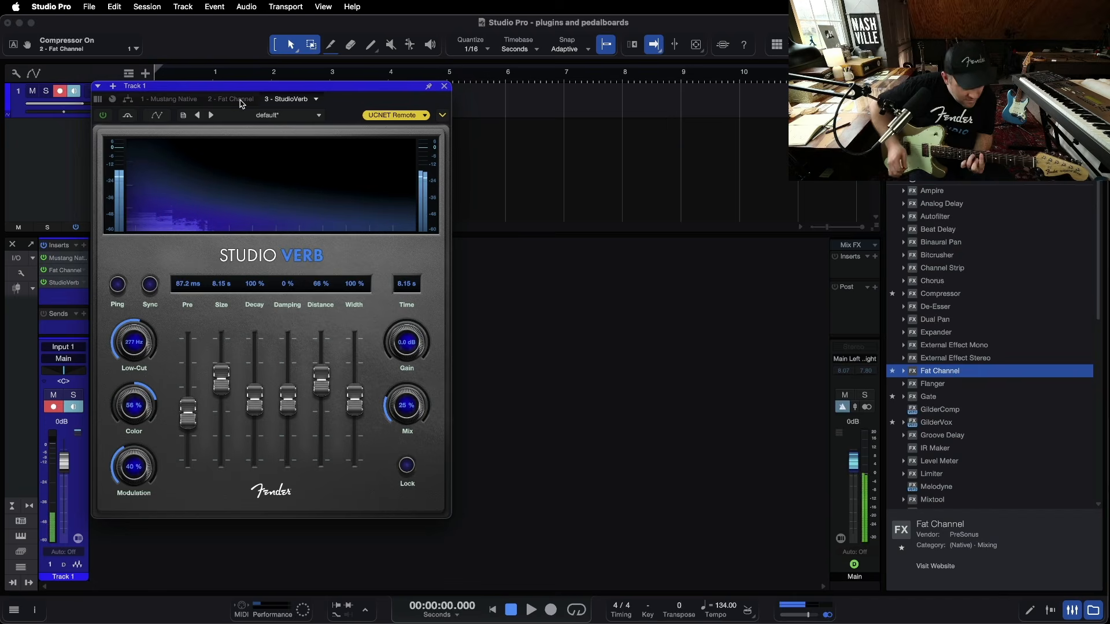
left_click(230, 100)
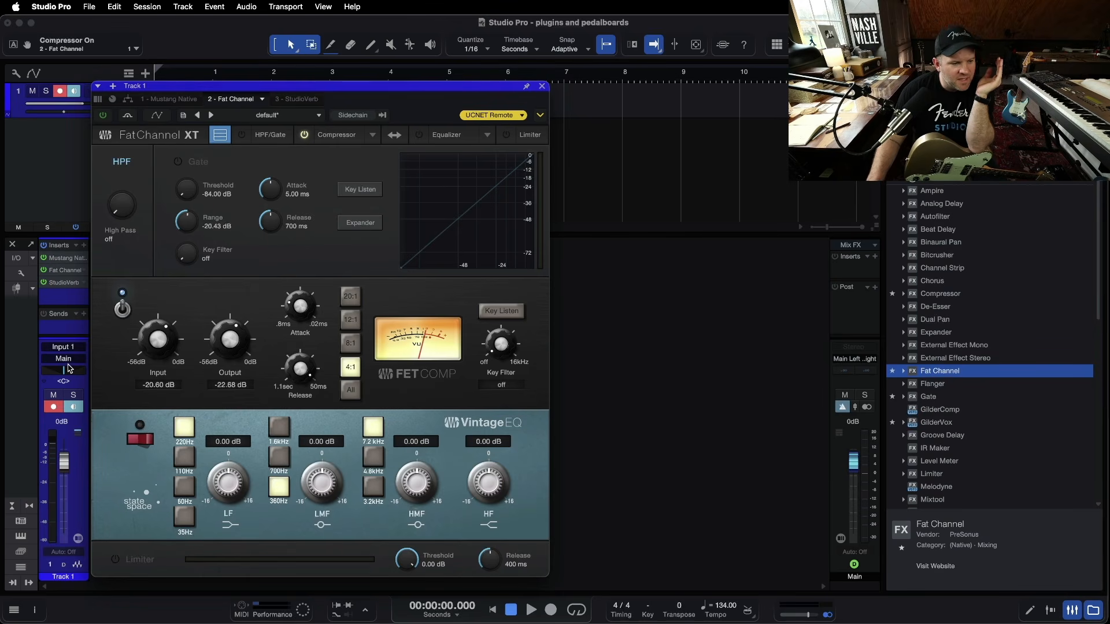
Turn off record arming and input monitoring on Track 1.
left_click(54, 407)
left_click(71, 408)
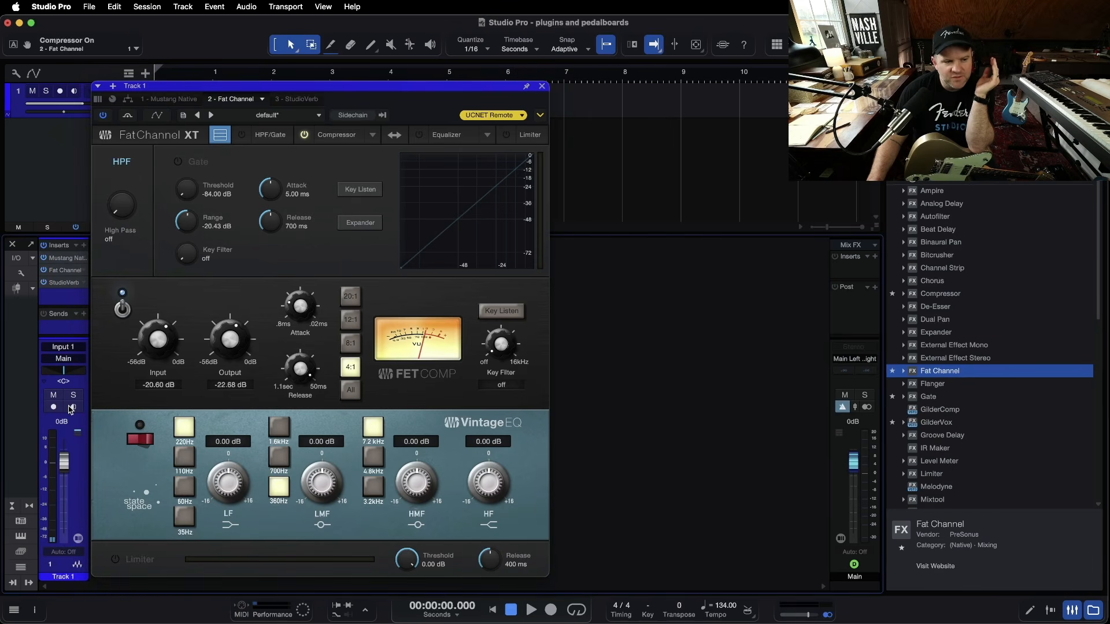